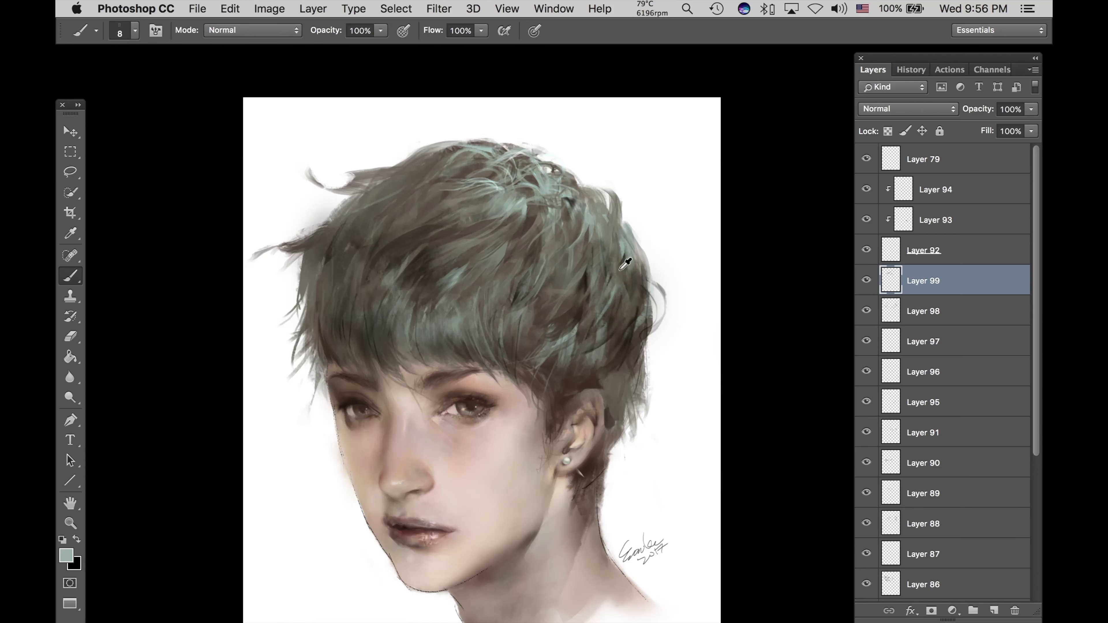
Step: Paint a fine light teal strand on the right part of the crown and switch to the 10 px eraser for cleanup
drag(605, 238, 605, 215)
key(e)
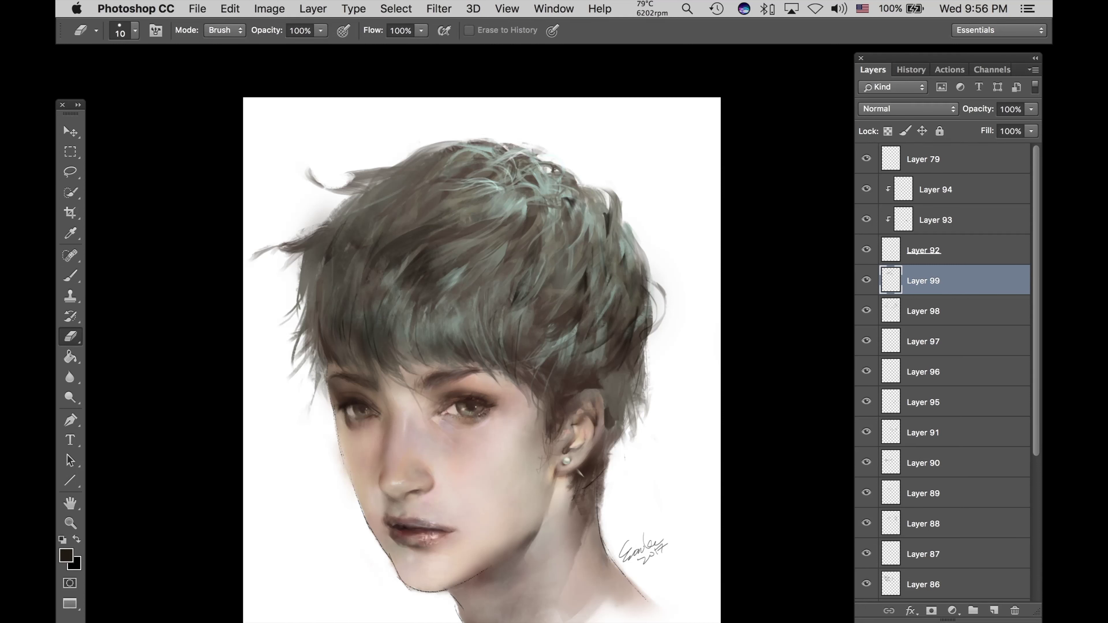
Step: Add a new layer above Layer 99 and set its blend mode to Soft Light
key(b)
key(super+shift+n)
key(Return)
click(891, 109)
click(887, 287)
Step: With a soft 45 px brush and a pale peach colour, glaze highlights across the crown of the hair
right_click(519, 170)
double_click(560, 300)
click(69, 551)
click(617, 165)
key(Return)
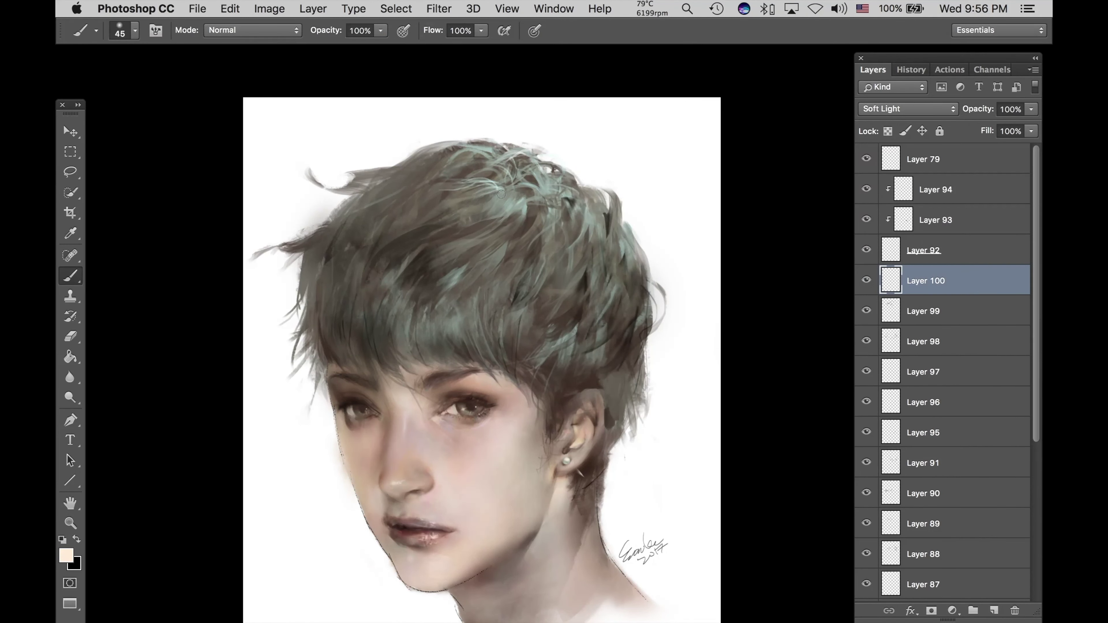
drag(495, 175, 550, 174)
Step: Enlarge the soft brush, add another Soft Light layer above Layer 100 and choose a near-white foreground colour for broader highlights
key(bracketright)
key(bracketright)
key(bracketright)
key(bracketright)
key(bracketright)
key(bracketright)
key(super+shift+n)
key(Return)
click(891, 109)
click(887, 288)
click(69, 552)
key(super+minus)
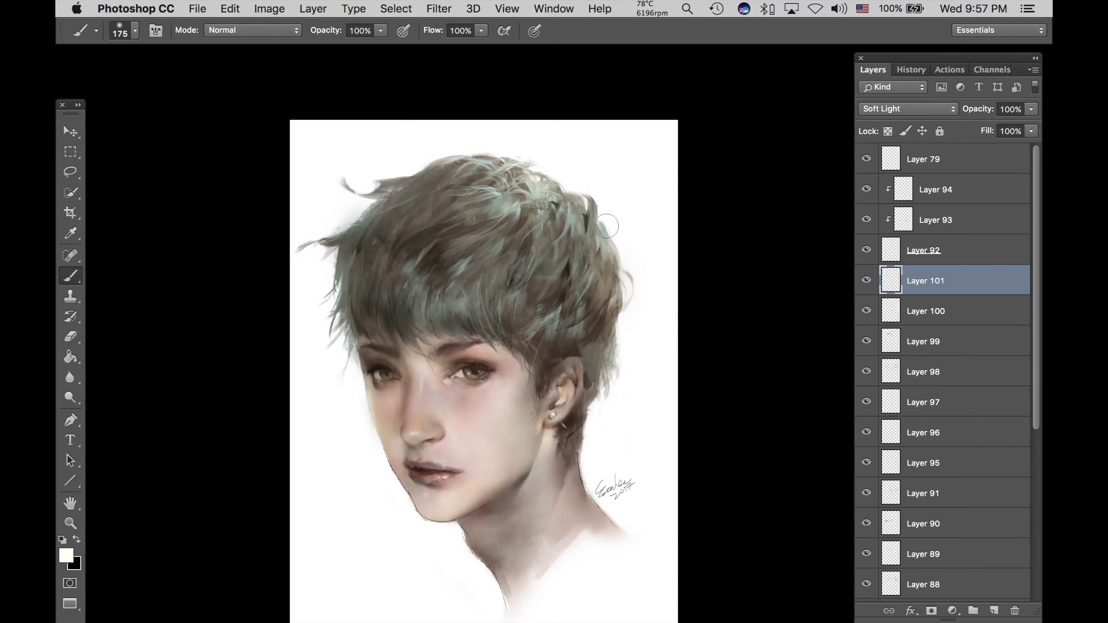
Step: Add a Normal layer above Layer 101 and adjust the soft brush size for white touches near the hair's right edge
key(bracketleft)
key(bracketleft)
key(bracketleft)
key(bracketleft)
key(bracketleft)
key(super+shift+n)
key(Return)
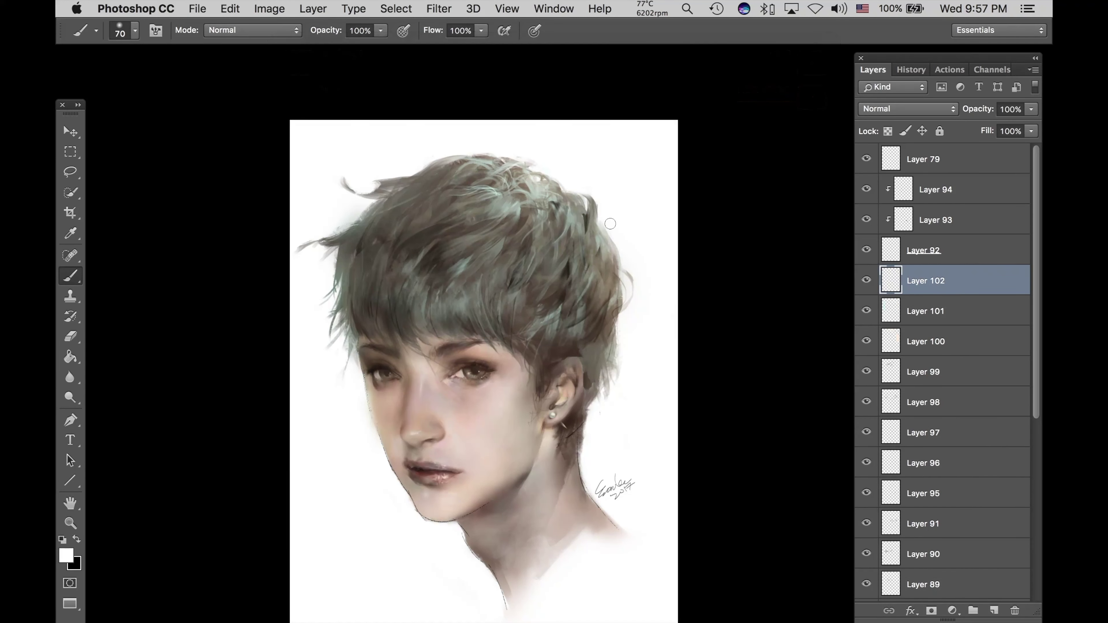
key(bracketright)
key(bracketright)
key(bracketright)
Step: Add a new layer above Layer 94 and set up a fine 6 px brush in black for drawing loose strands
click(951, 192)
key(super+shift+n)
key(Return)
right_click(501, 209)
double_click(571, 323)
alt+click(715, 173)
key(bracketleft)
key(bracketleft)
key(bracketleft)
key(bracketleft)
key(bracketleft)
key(bracketleft)
key(bracketleft)
Step: Draw fine black contour strands along the top and right edges of the hair, undoing misplaced strokes beside the ear and nape
drag(343, 231, 475, 154)
drag(576, 191, 601, 228)
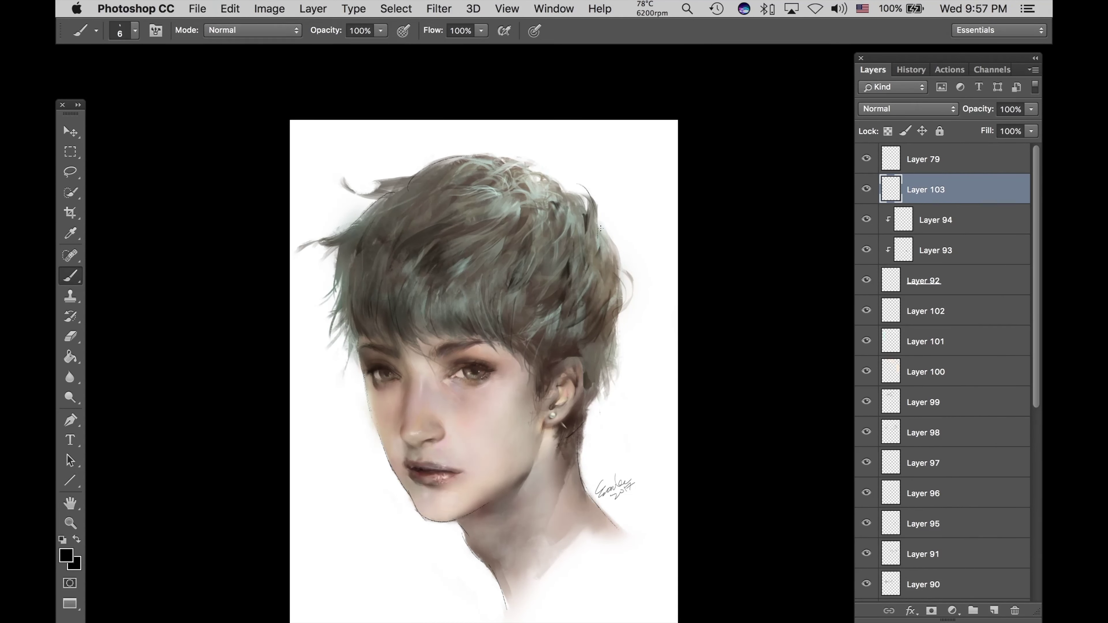
mouse_move(624, 293)
mouse_down()
mouse_move(596, 377)
mouse_move(614, 364)
mouse_move(594, 403)
mouse_up()
key(super+z)
drag(594, 397, 593, 437)
key(super+z)
Step: Draw fine black strands along the left edge of the hair, undoing the misplaced strokes beside the fringe
drag(339, 247, 332, 301)
mouse_move(343, 305)
mouse_down()
mouse_move(323, 349)
mouse_move(351, 422)
mouse_up()
key(super+z)
drag(364, 331, 335, 381)
key(super+z)
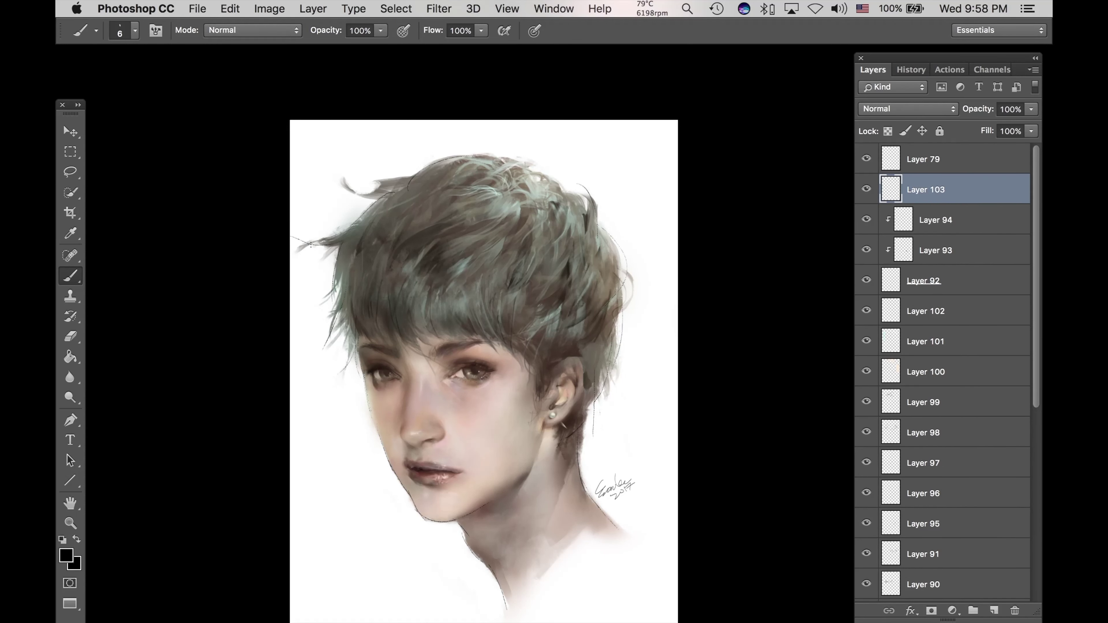
Step: Draw a thin curled flyaway at the upper left of the hair and a curved loose strand over the right of the crown
drag(350, 147, 341, 190)
drag(524, 154, 565, 203)
drag(484, 305, 516, 246)
Step: Add a Multiply layer above Layer 102 and give the eraser a textured 40 px brush
click(924, 310)
key(super+shift+n)
key(e)
right_click(545, 114)
double_click(664, 350)
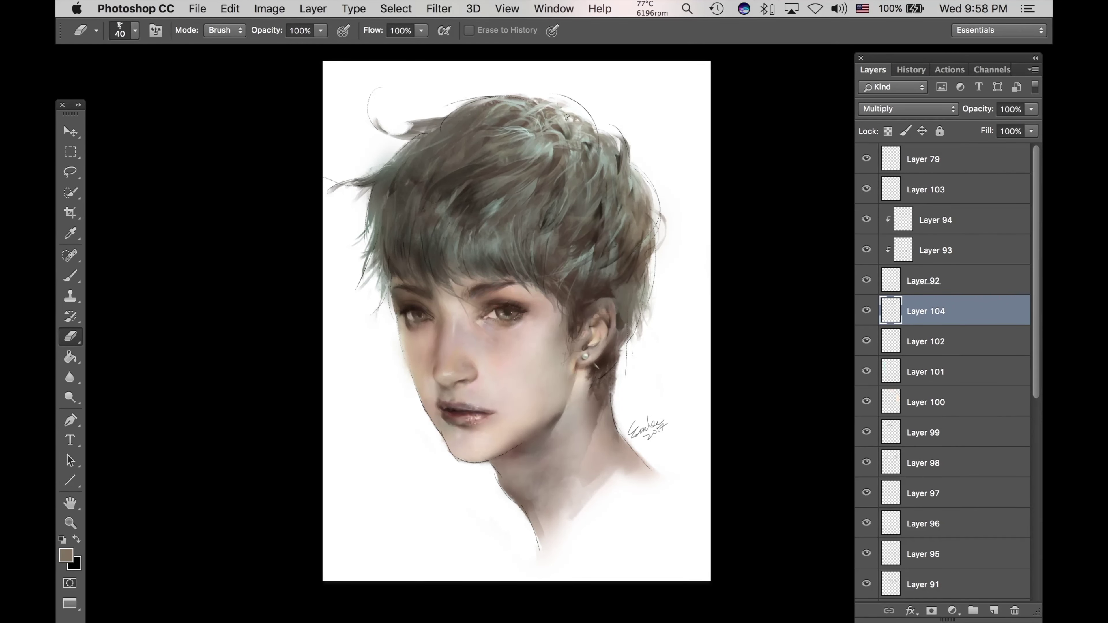
Step: Shade the upper left hair with a small soft brown brush on Layer 104, alternating with a 35 px textured eraser
key(b)
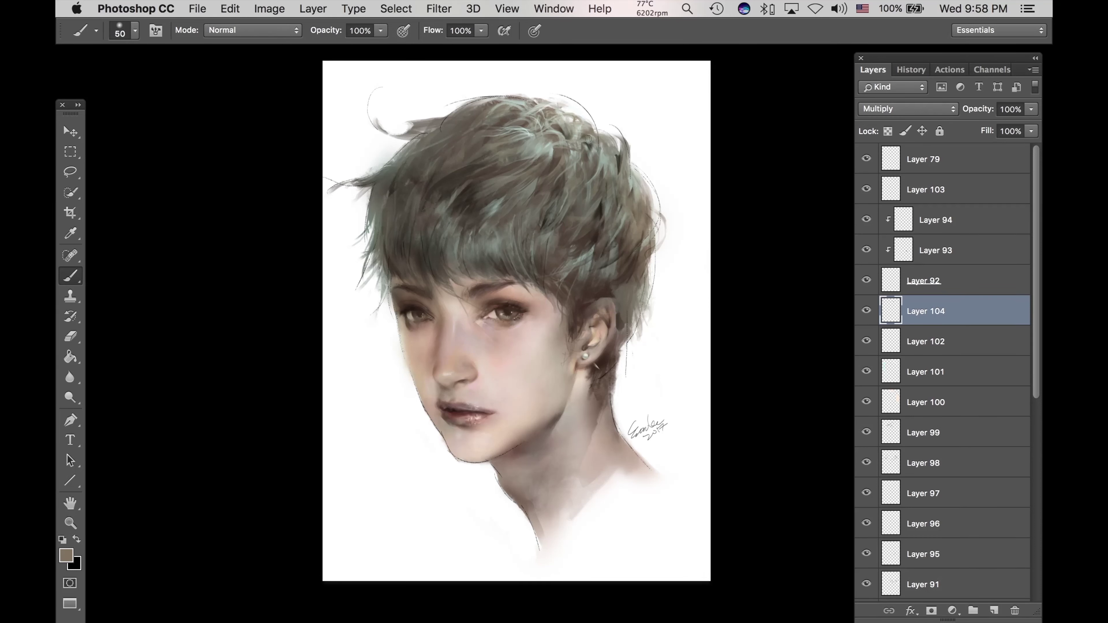
key(e)
key(bracketleft)
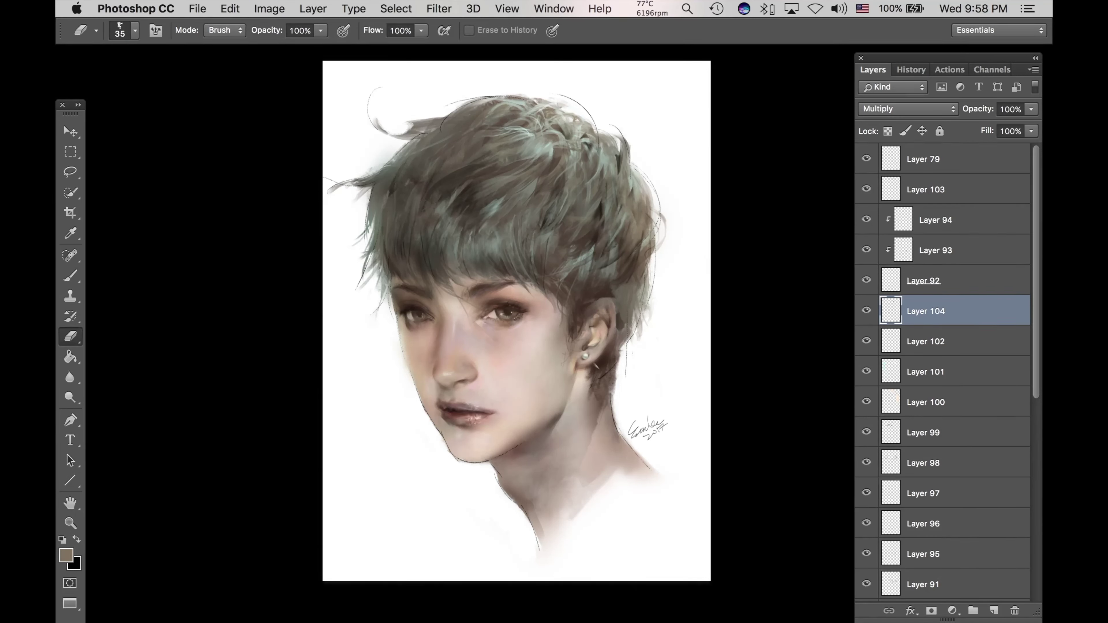
key(b)
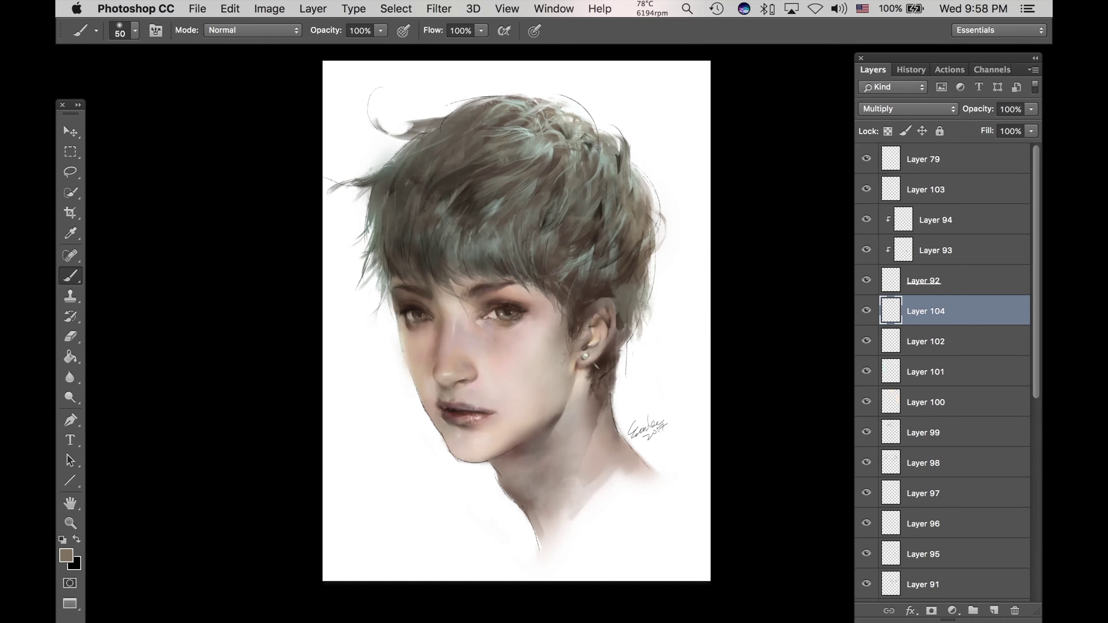
key(bracketleft)
mouse_move(472, 148)
mouse_down()
mouse_move(497, 147)
mouse_move(459, 156)
mouse_move(496, 147)
mouse_move(483, 152)
mouse_up()
Step: Enlarge the textured eraser to 60 px for trimming the brown shading and open the brush presets
key(bracketright)
key(bracketright)
key(e)
key(bracketright)
key(bracketright)
key(bracketright)
key(bracketright)
right_click(461, 266)
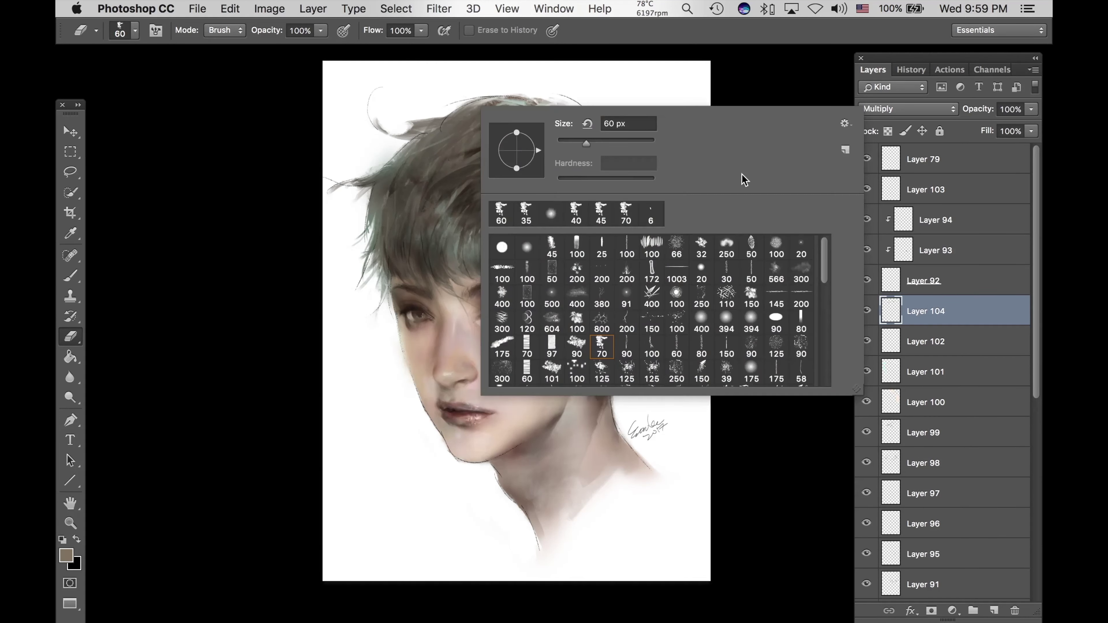
Step: Deepen the upper left hair with a larger soft brown brush on Layer 104 and switch to the 60 px textured eraser
key(b)
key(bracketright)
key(bracketright)
key(bracketright)
key(bracketright)
key(bracketright)
key(bracketright)
drag(462, 141, 492, 130)
key(e)
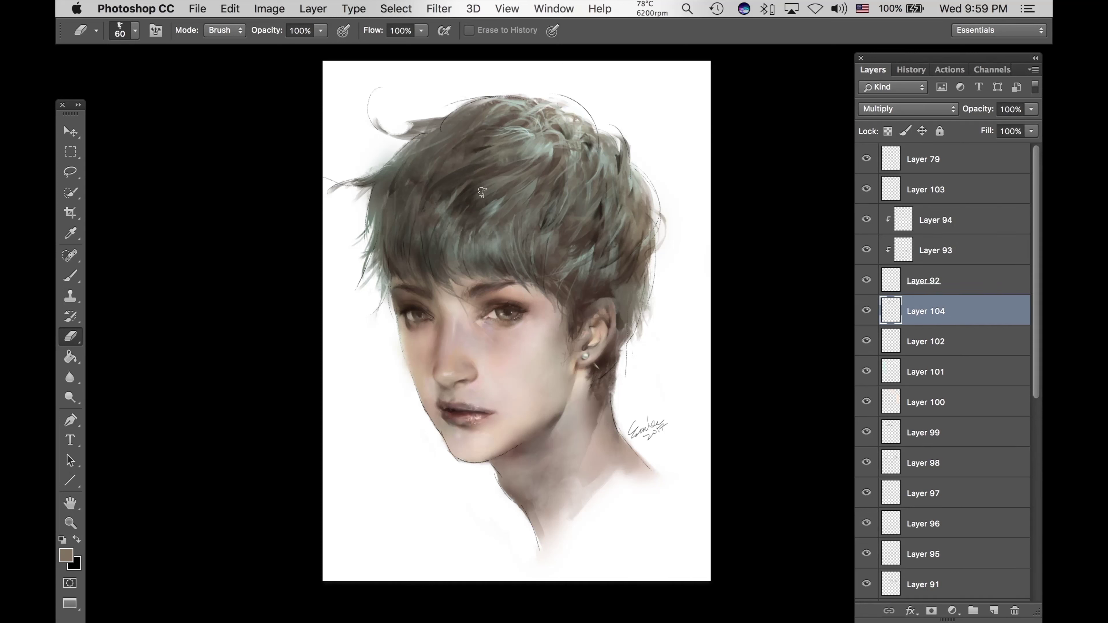
Step: Shade the middle of the fringe with a soft brown brush and set the brush size to 125 px
key(b)
key(bracketleft)
key(bracketleft)
key(bracketleft)
drag(450, 247, 460, 278)
key(bracketright)
key(bracketright)
key(bracketright)
key(bracketright)
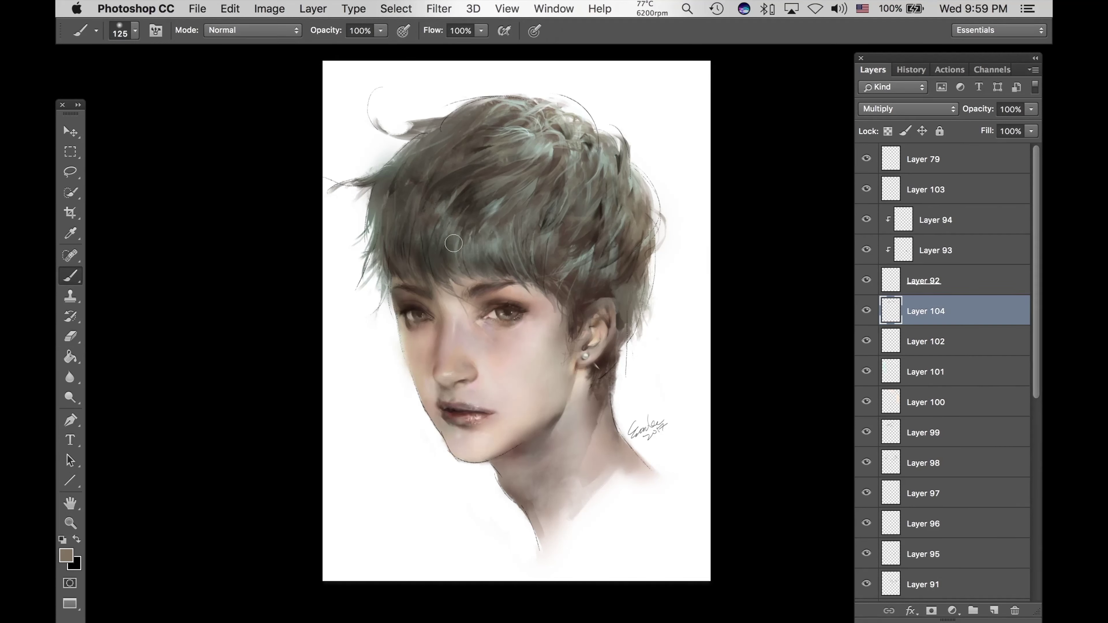
Step: Reduce the brush to about 6 px and paint a fine brown strand through the right part of the fringe
key(bracketleft)
key(bracketleft)
key(bracketleft)
key(bracketleft)
key(bracketleft)
key(bracketleft)
key(bracketleft)
key(bracketleft)
key(bracketleft)
key(bracketleft)
key(bracketleft)
key(bracketleft)
key(bracketleft)
key(bracketleft)
key(bracketleft)
key(bracketleft)
key(bracketleft)
key(bracketleft)
key(bracketleft)
drag(486, 224, 503, 254)
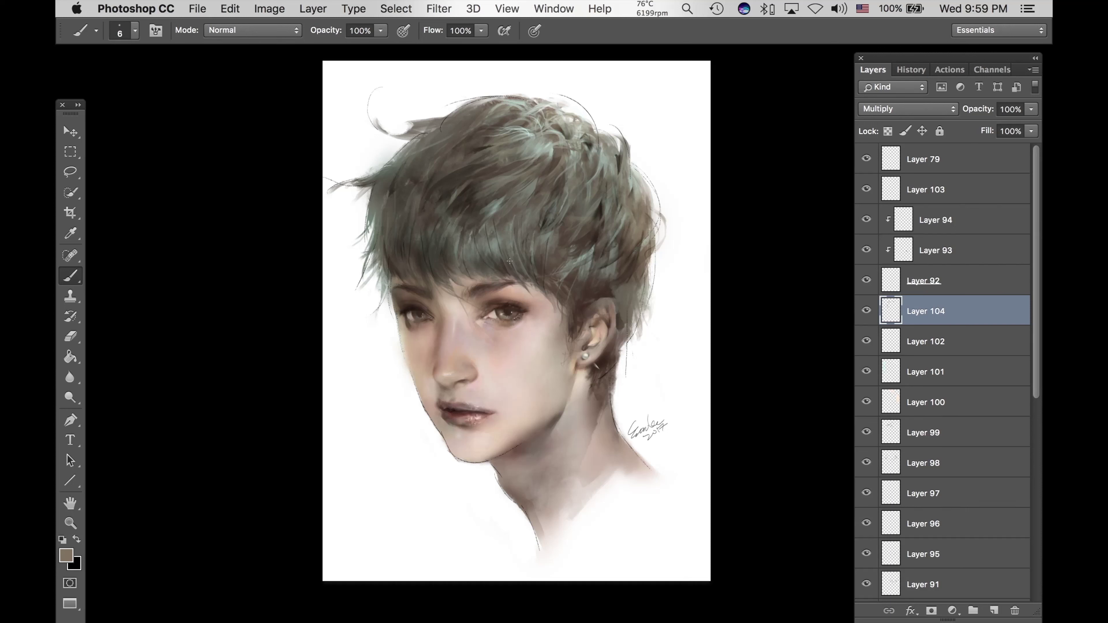
Step: Enlarge the soft brush and build up short brown shadow strokes in the centre of the fringe
key(bracketright)
key(bracketright)
key(bracketright)
key(bracketright)
key(bracketright)
key(bracketright)
mouse_move(476, 247)
mouse_down()
mouse_move(482, 267)
mouse_move(489, 256)
mouse_up()
mouse_move(491, 246)
mouse_down()
mouse_move(495, 263)
mouse_move(486, 251)
mouse_move(492, 261)
mouse_move(476, 261)
mouse_up()
Step: Trim the fringe shadows on Layer 104 with a smaller textured eraser
key(e)
key(bracketleft)
key(bracketleft)
key(bracketleft)
key(bracketleft)
key(bracketleft)
key(bracketleft)
key(bracketleft)
Step: Reduce the soft brush to 90 px for deepening the brown shadows in the lower fringe
key(b)
key(bracketleft)
key(bracketleft)
key(bracketleft)
key(bracketleft)
key(bracketleft)
key(bracketleft)
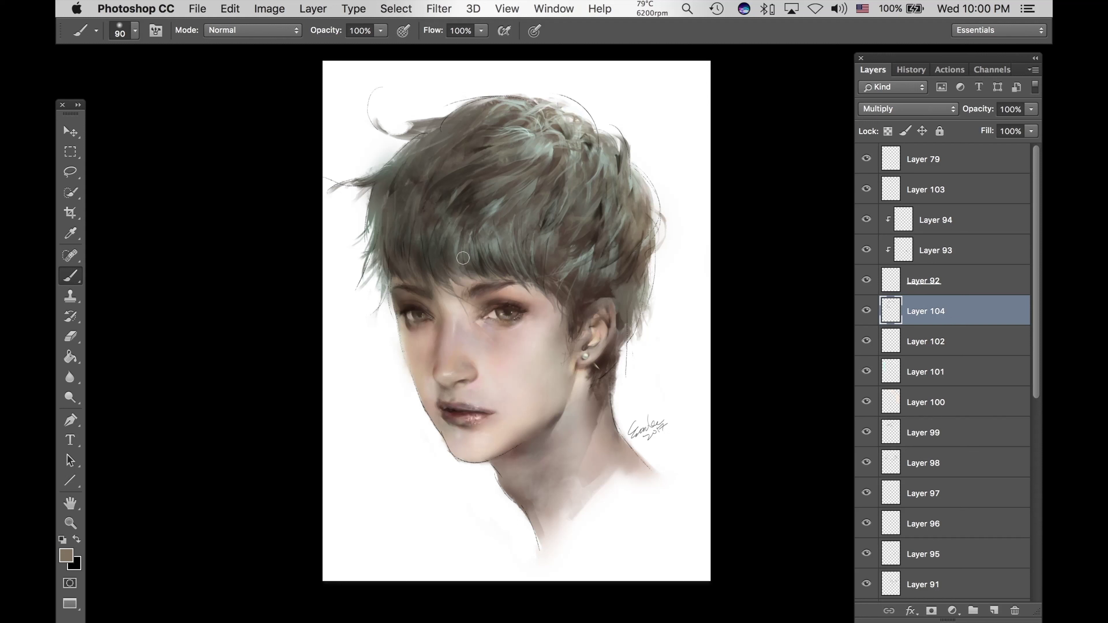
Step: Enlarge the soft brush and shade the right side of the hair and crown, toggling the last stroke to compare it
key(bracketright)
key(bracketright)
key(bracketright)
drag(565, 217, 563, 242)
mouse_move(597, 164)
mouse_down()
mouse_move(569, 206)
mouse_move(586, 200)
mouse_up()
key(super+z)
key(super+z)
Step: Add a layer above Layer 104, paint a teal lock sampled from the hair into the left fringe and soften it with the eraser
key(super+shift+alt+n)
drag(516, 321, 534, 306)
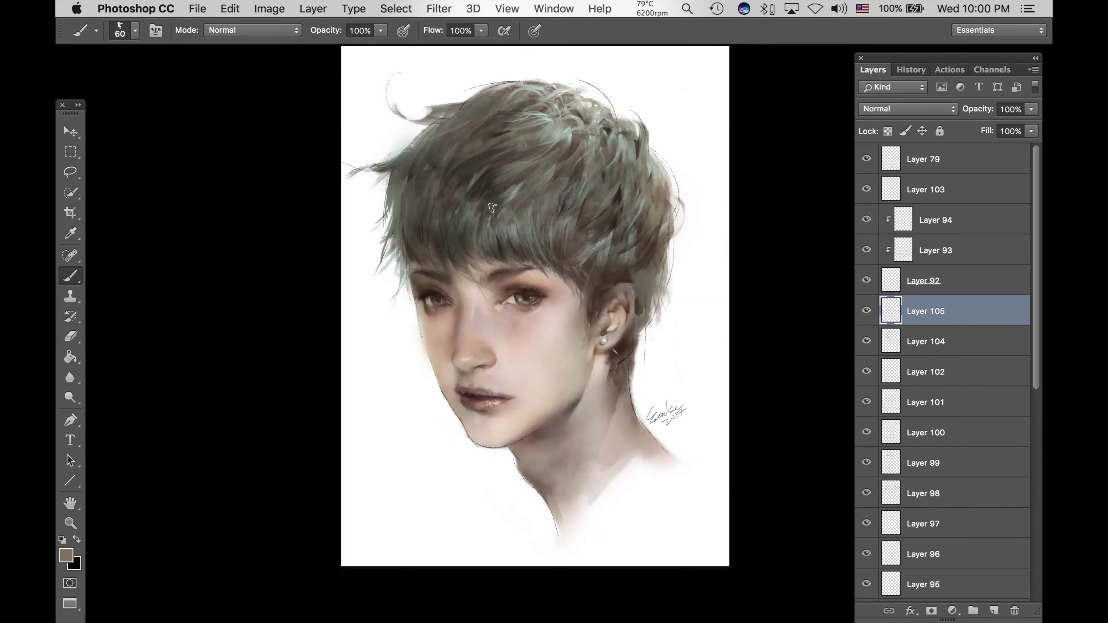
alt+click(506, 219)
alt+click(440, 239)
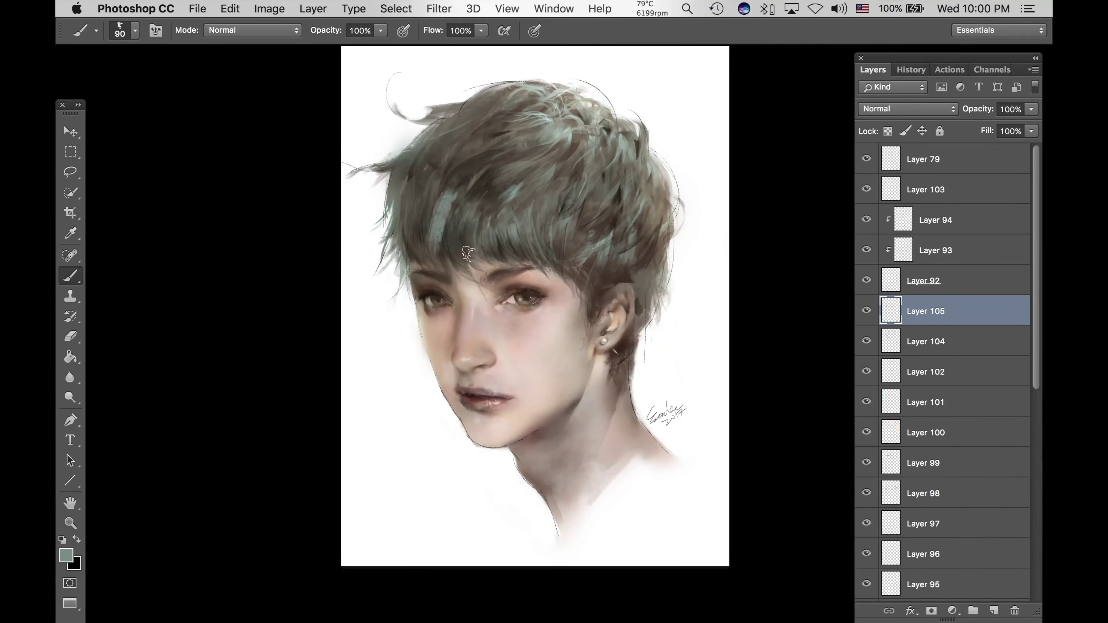
key(e)
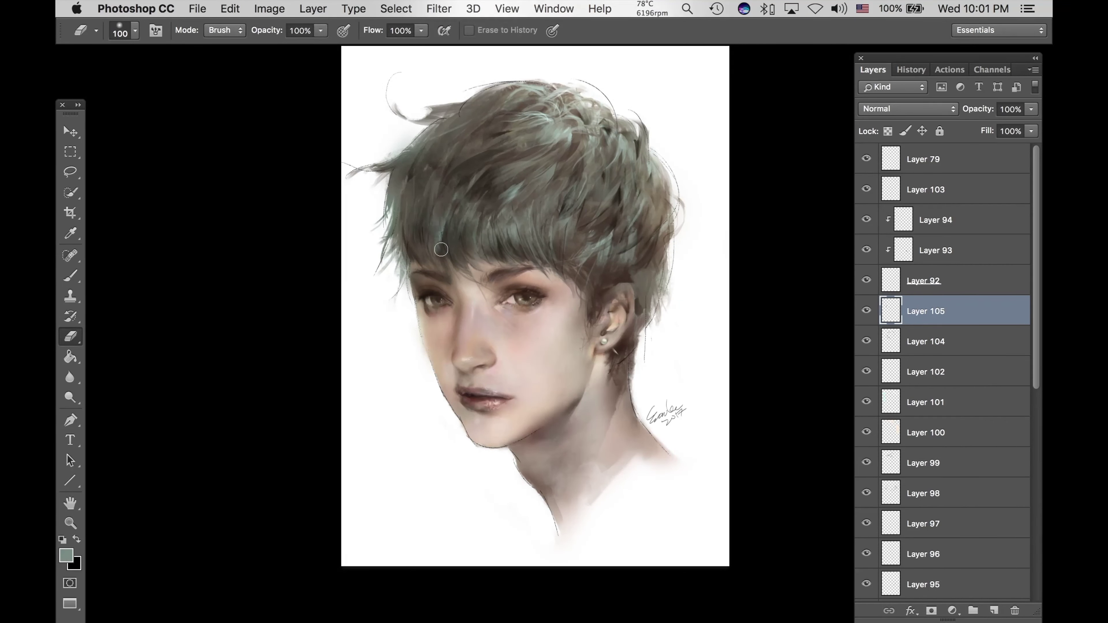
Step: Paint a teal lock at the far left of the fringe and break it up with a different 50 px eraser brush
key(b)
mouse_move(411, 258)
mouse_down()
mouse_move(420, 190)
mouse_move(406, 248)
mouse_move(425, 205)
mouse_up()
key(e)
right_click(432, 174)
click(515, 376)
drag(410, 251, 427, 199)
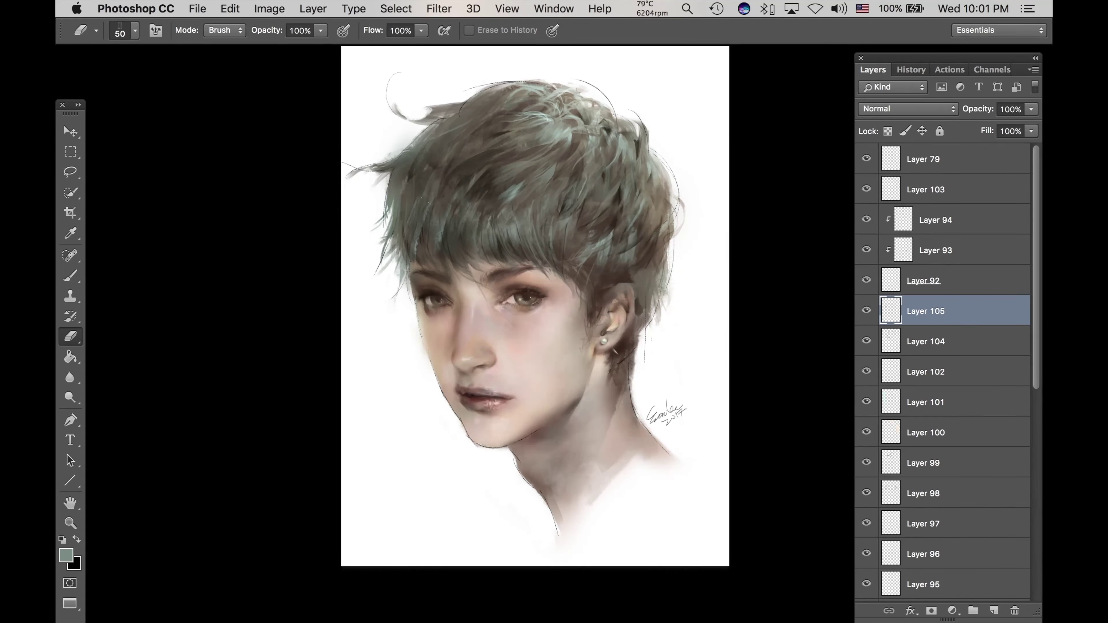
Step: Switch the eraser to another brush tip, shrink it considerably and undo the last change
right_click(500, 183)
double_click(625, 323)
key([)
key([)
key([)
key([)
key([)
key([)
key([)
key([)
key([)
key([)
key([)
key([)
key(super+z)
Step: Choose a fine brush tip at 8 px and try thin teal strands over the left fringe, undoing the first attempts
key(b)
right_click(519, 185)
double_click(639, 325)
key(bracketleft)
key(bracketleft)
key(bracketleft)
key(bracketleft)
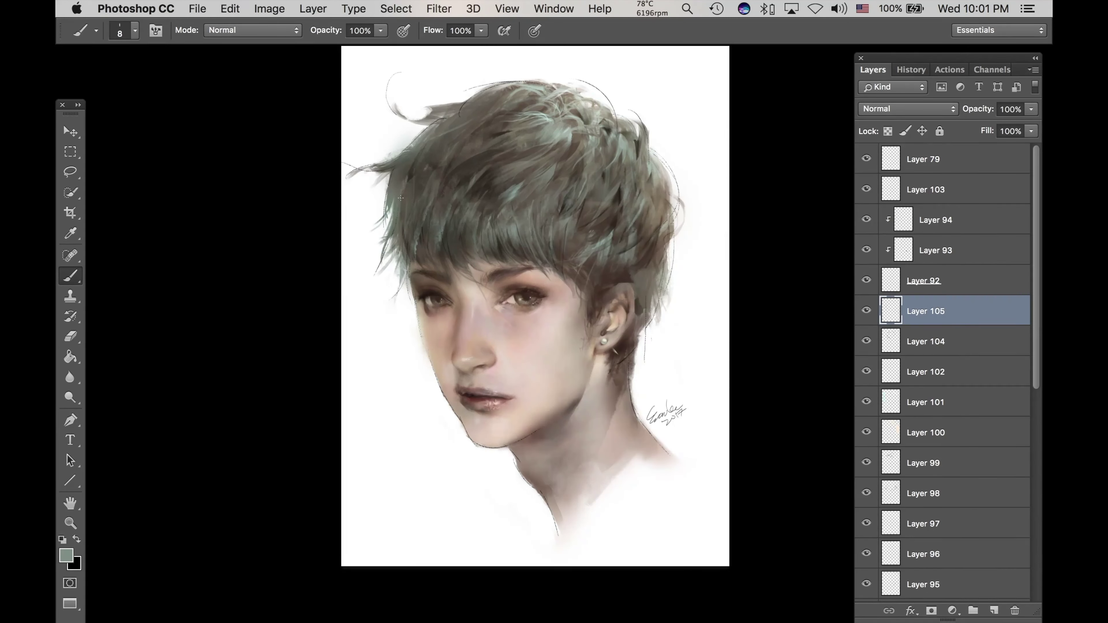
drag(444, 224, 471, 257)
key(super+z)
mouse_move(452, 209)
mouse_down()
mouse_move(458, 264)
mouse_move(482, 244)
mouse_up()
key(super+z)
drag(476, 189, 492, 231)
Step: Sample a dark brown from the fringe and draw a fine strand hanging over the forehead, toggling it with undo
alt+click(525, 253)
key(super+z)
mouse_move(523, 271)
mouse_down()
mouse_move(560, 278)
mouse_move(556, 336)
mouse_up()
key(super+z)
key(super+z)
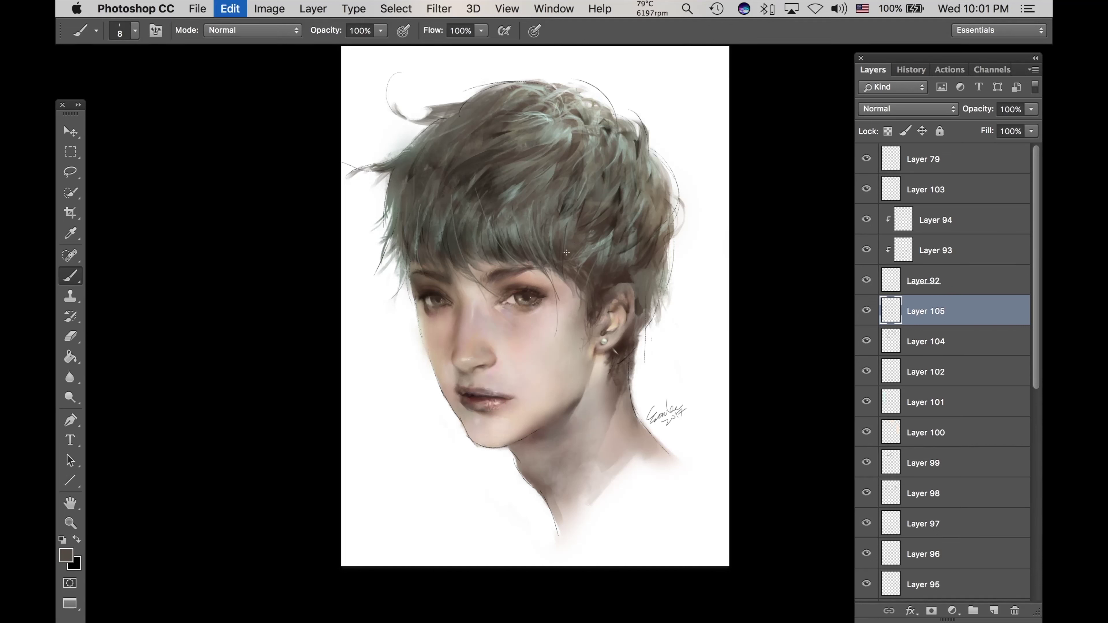
Step: Enlarge the eraser to 25 px, change its tip and trim the fine strand hanging over the forehead
key(e)
key(])
key(])
key(])
key(])
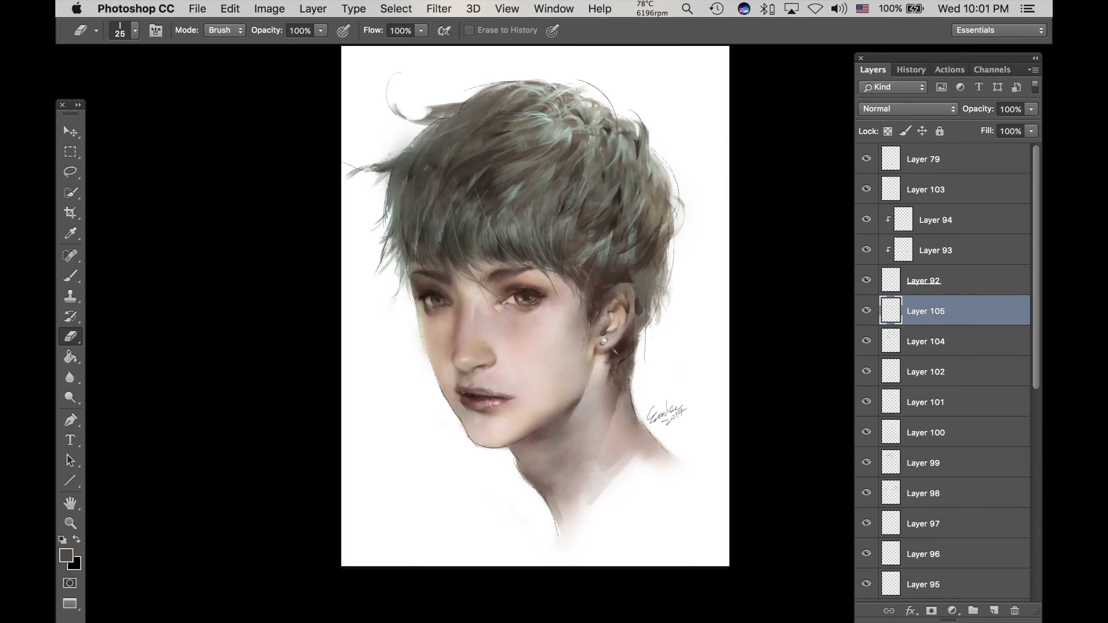
right_click(539, 190)
click(714, 299)
drag(558, 299, 548, 284)
key(b)
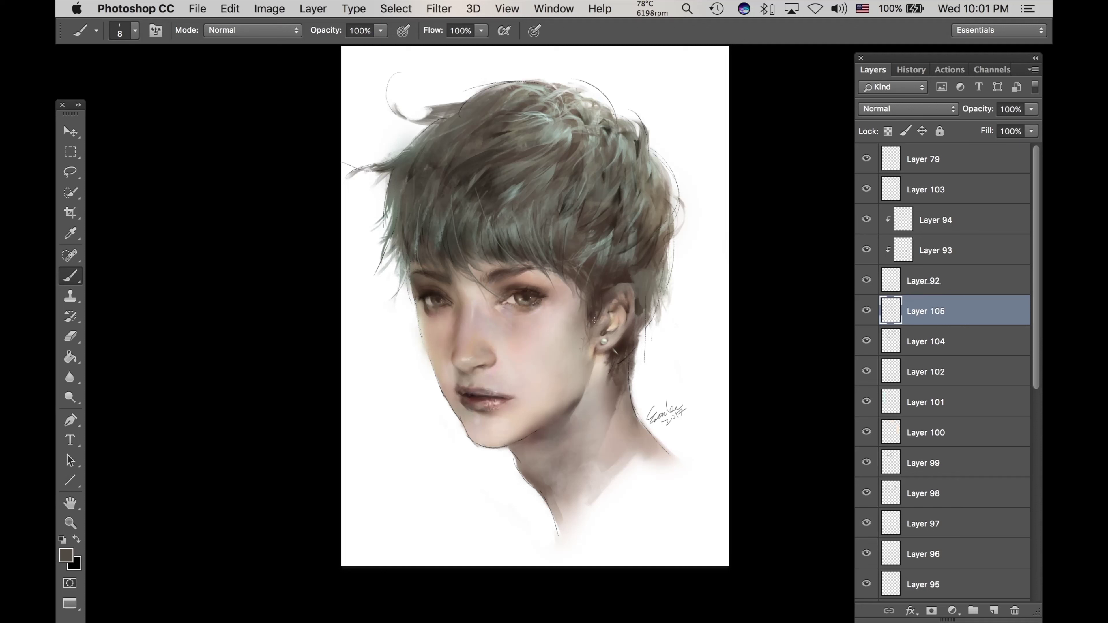
Step: Add a layer above Layer 105, choose another brush and sample a light skin tone from the face
key(super+shift+n)
key(Return)
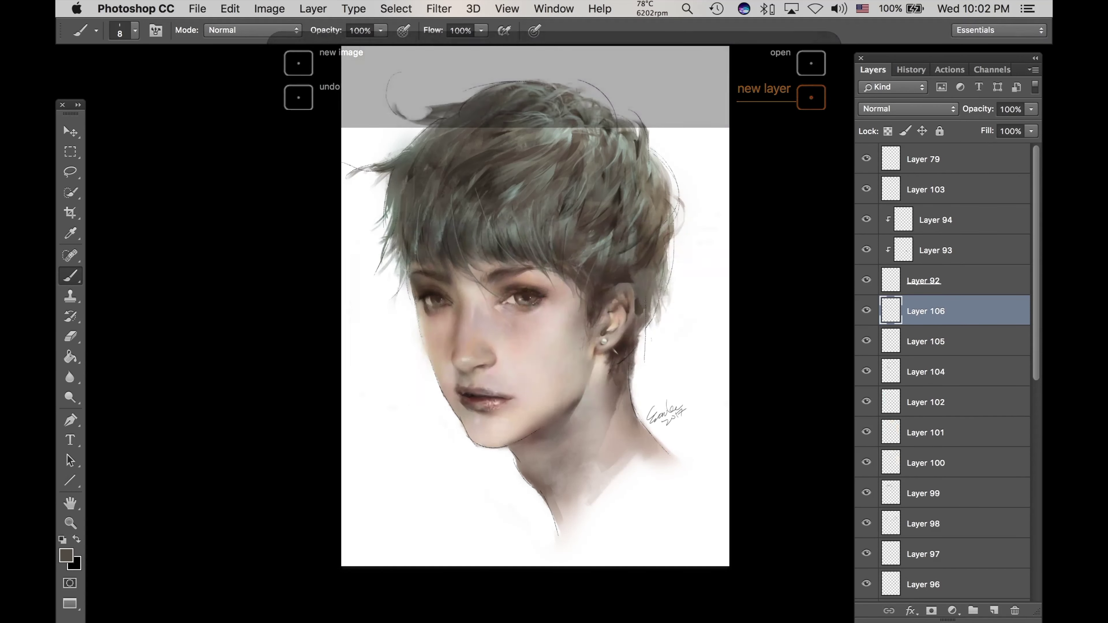
right_click(673, 328)
double_click(789, 462)
alt+click(556, 346)
key(e)
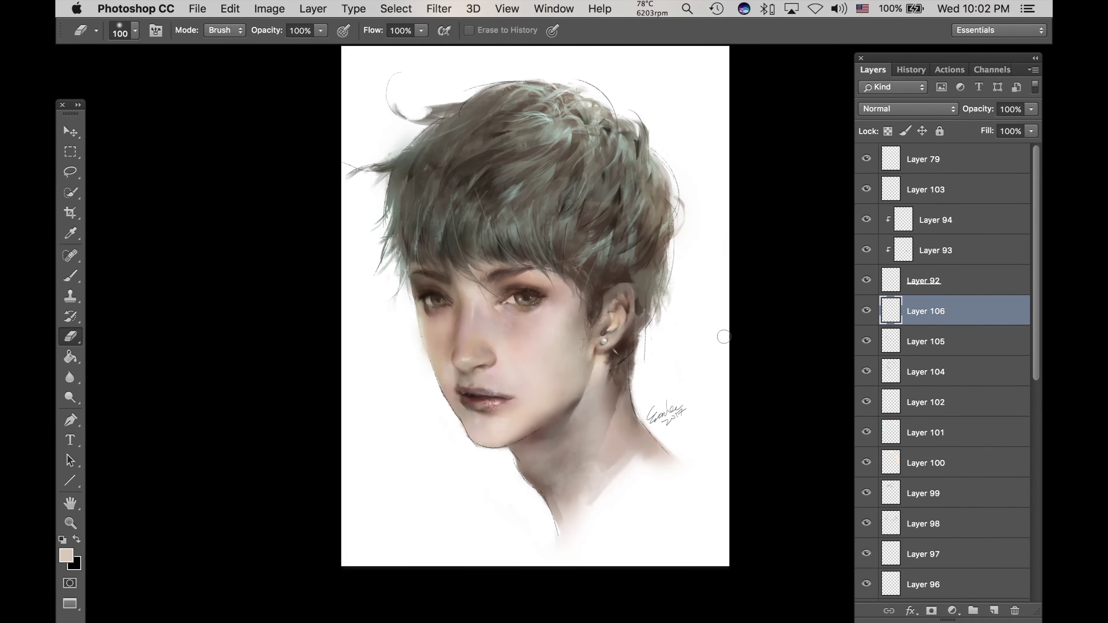
Step: Switch the eraser to the hard round tip with 100% hardness and reduce its size considerably
right_click(608, 240)
click(621, 378)
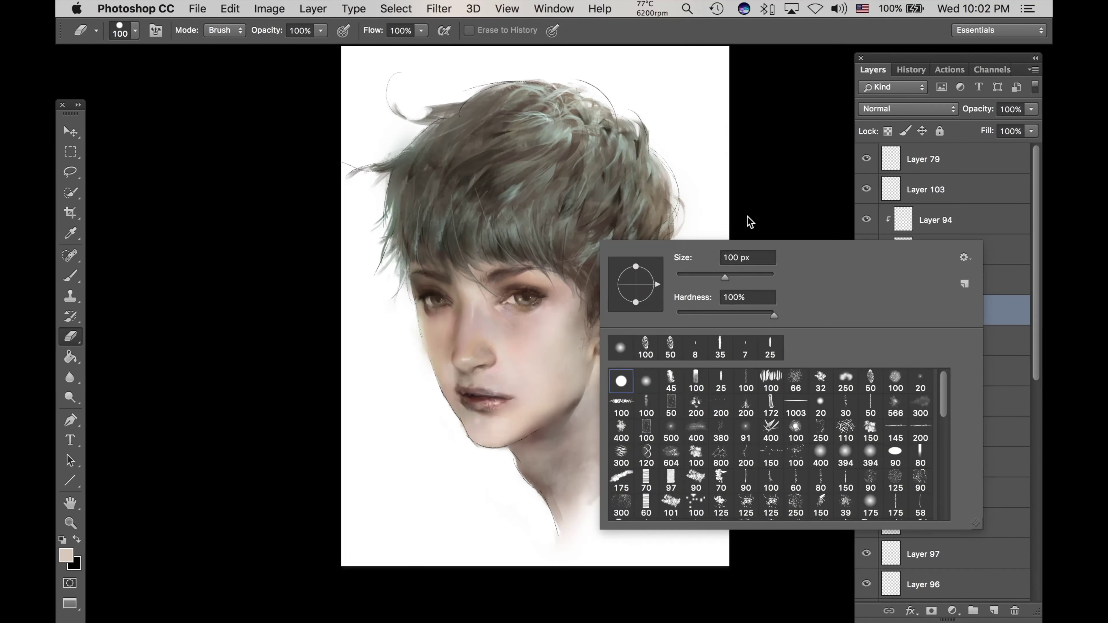
click(749, 221)
key(bracketleft)
key(bracketleft)
key(bracketleft)
key(bracketleft)
key(bracketleft)
key(bracketleft)
key(bracketleft)
key(bracketleft)
key(bracketleft)
key(bracketleft)
key(bracketleft)
key(bracketleft)
key(bracketleft)
key(bracketleft)
key(bracketleft)
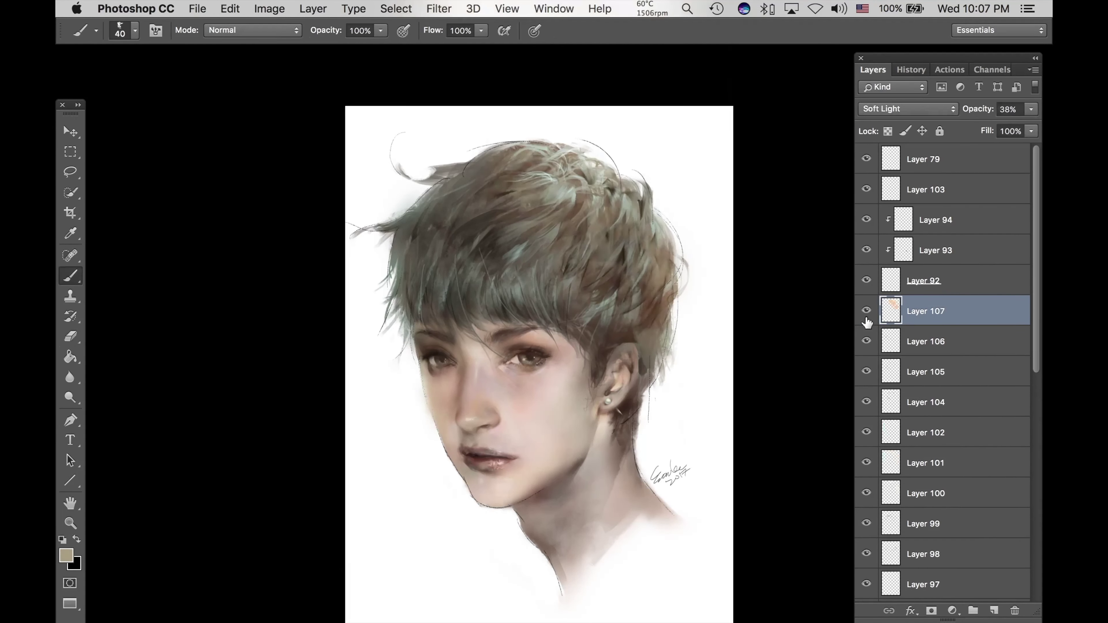
Step: Add a layer above Layer 107 and paint sandy-blond streaks across the crown with the 40 px brush
key(super+shift+alt+n)
drag(464, 154, 431, 240)
drag(565, 166, 455, 250)
drag(588, 191, 578, 279)
Step: Erase into the blond streak in the middle of the hair using a different, smaller eraser tip
key(e)
right_click(560, 180)
double_click(661, 372)
drag(567, 232, 554, 280)
key(bracketleft)
key(bracketleft)
Step: Change the eraser tip again, reduce it and trim the edges of the blond streaks on the upper crown
right_click(567, 179)
double_click(712, 286)
key(bracketleft)
key(bracketleft)
mouse_move(536, 203)
mouse_down()
mouse_move(490, 257)
mouse_move(508, 225)
mouse_move(478, 214)
mouse_move(479, 223)
mouse_move(486, 209)
mouse_move(469, 240)
mouse_move(462, 225)
mouse_move(452, 252)
mouse_up()
drag(519, 162, 566, 167)
Step: Shape the blond streaks on the right of the hair and narrow the leftmost one with the 50 px eraser
mouse_move(600, 219)
mouse_down()
mouse_move(600, 201)
mouse_move(610, 206)
mouse_move(606, 238)
mouse_move(575, 244)
mouse_move(585, 275)
mouse_move(624, 255)
mouse_move(619, 229)
mouse_move(627, 277)
mouse_move(604, 328)
mouse_up()
key(super+z)
key(super+z)
drag(614, 285, 585, 320)
mouse_move(653, 225)
mouse_down()
mouse_move(650, 275)
mouse_move(658, 244)
mouse_move(651, 272)
mouse_move(638, 271)
mouse_move(652, 262)
mouse_up()
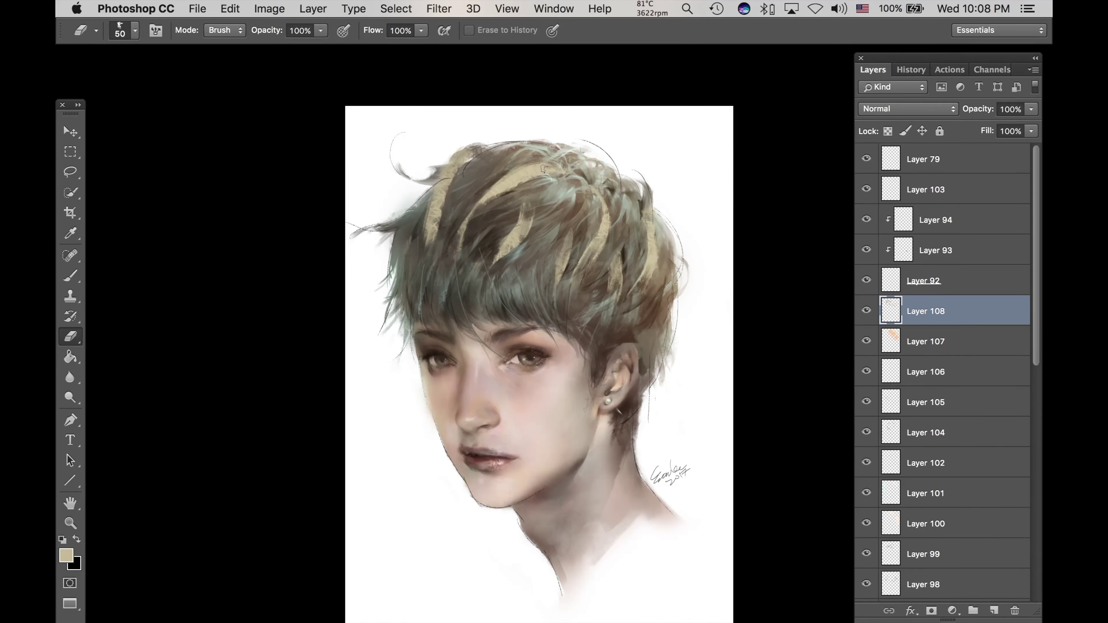
drag(439, 186, 432, 247)
mouse_move(457, 149)
mouse_down()
mouse_move(471, 162)
mouse_move(478, 146)
mouse_up()
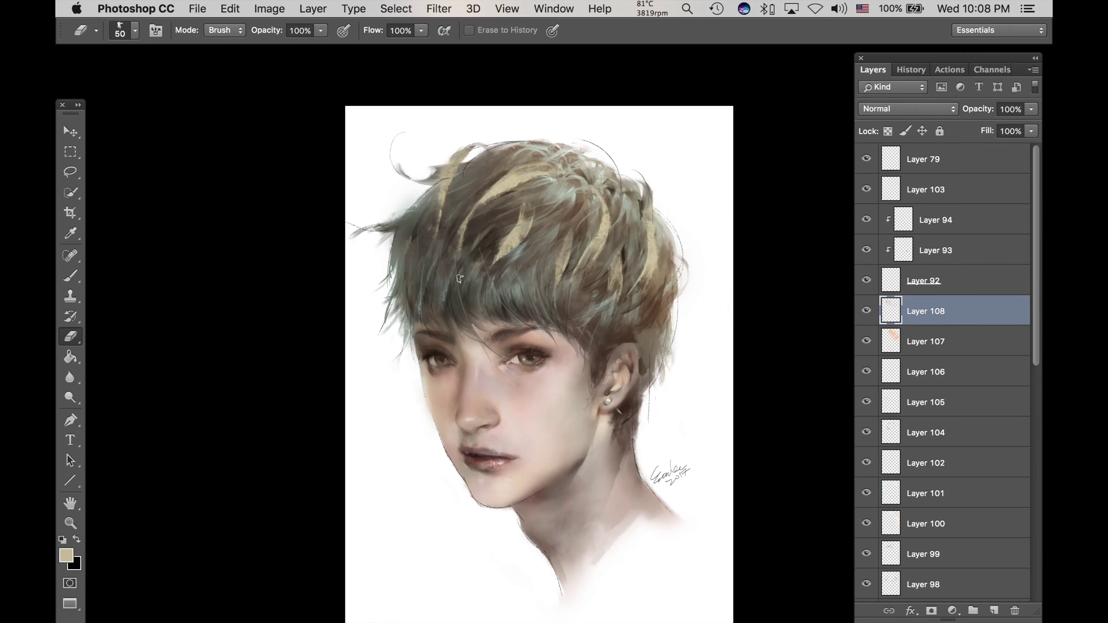
Step: Add a layer above Layer 108 in Multiply mode and select an enlarged soft round brush
scroll(527, 207, up, 2)
key(super+shift+n)
key(Return)
click(889, 111)
click(876, 158)
key(b)
right_click(475, 246)
click(527, 387)
click(783, 143)
key(bracketright)
key(bracketright)
click(915, 110)
click(900, 97)
Step: Shade over the blond streaks on the crown and left side, reducing the soft brush to 90 px
mouse_move(482, 221)
mouse_down()
mouse_move(514, 236)
mouse_move(477, 245)
mouse_up()
key(bracketleft)
key(bracketleft)
mouse_move(514, 282)
mouse_down()
mouse_move(492, 296)
mouse_move(506, 289)
mouse_up()
key(bracketleft)
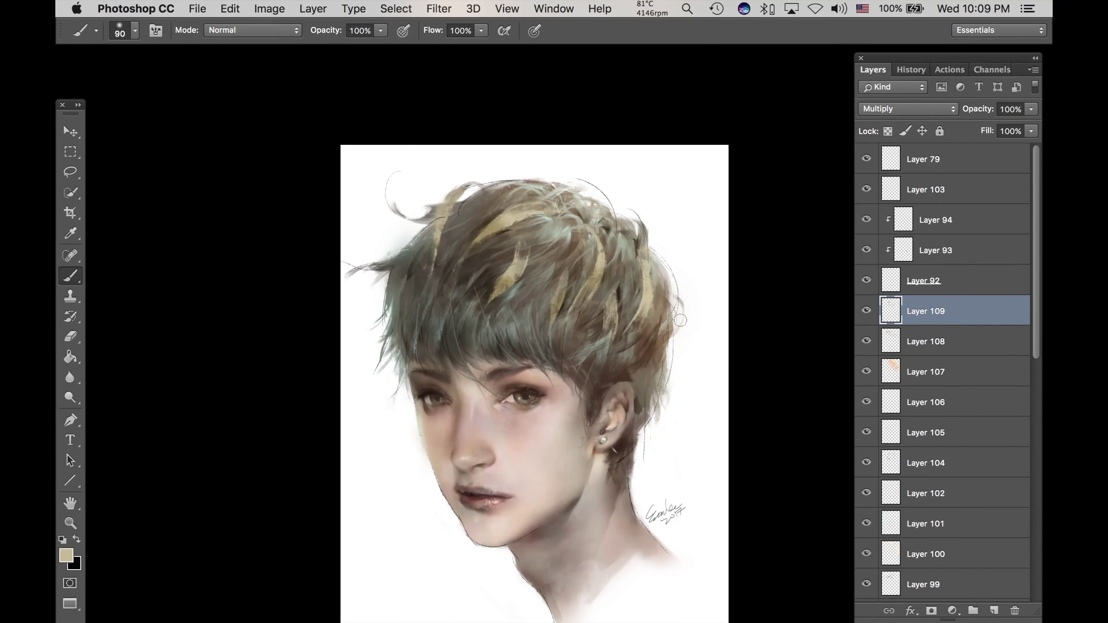
drag(440, 215, 429, 247)
Step: Add a layer above Layer 109 and shade the upper hair with a 175 px soft brush in brown sampled from the crown
key(bracketright)
key(bracketright)
key(bracketright)
key(bracketright)
key(super+alt+shift+n)
key(bracketright)
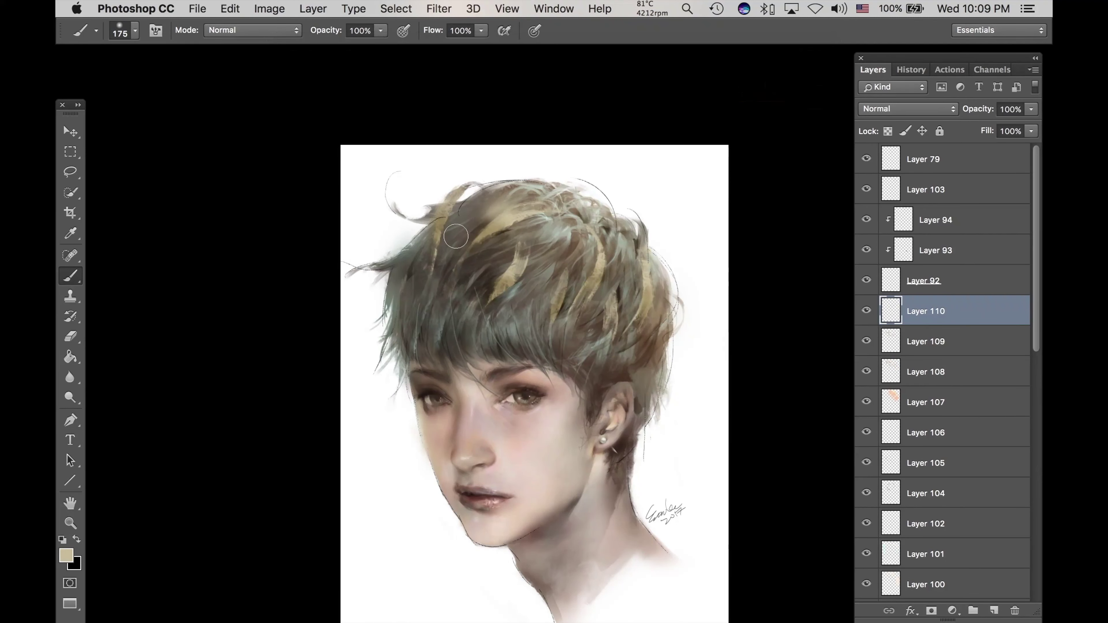
alt+click(516, 190)
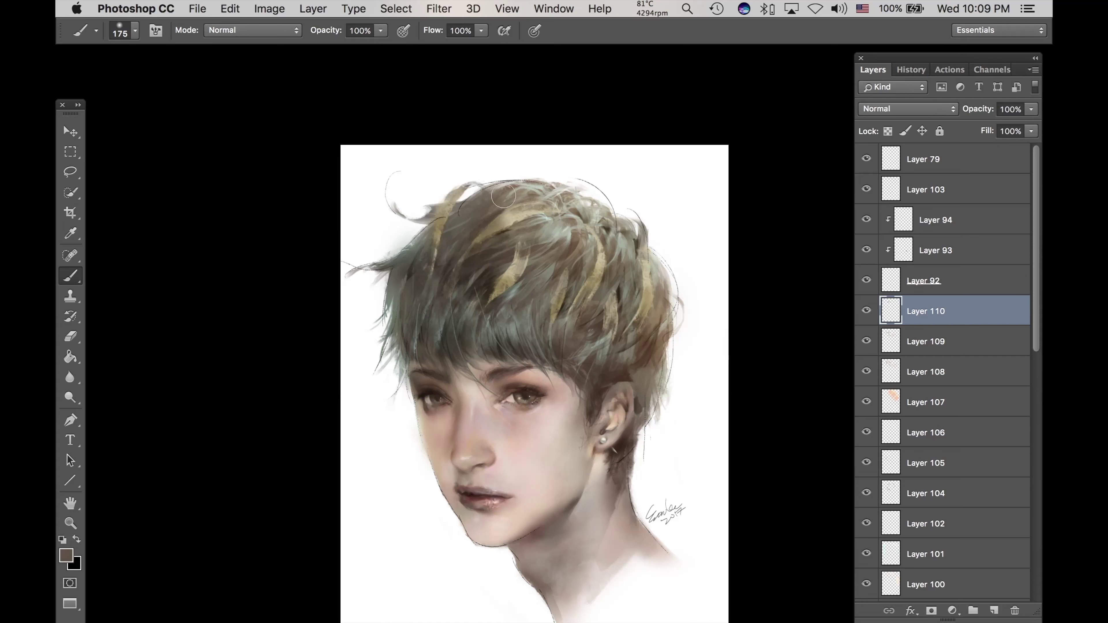
drag(491, 275, 473, 308)
Step: Add a layer named ' above Layer 110 and choose a 60 px textured brush
key(super+shift+n)
text(')
key(Return)
right_click(580, 275)
double_click(702, 513)
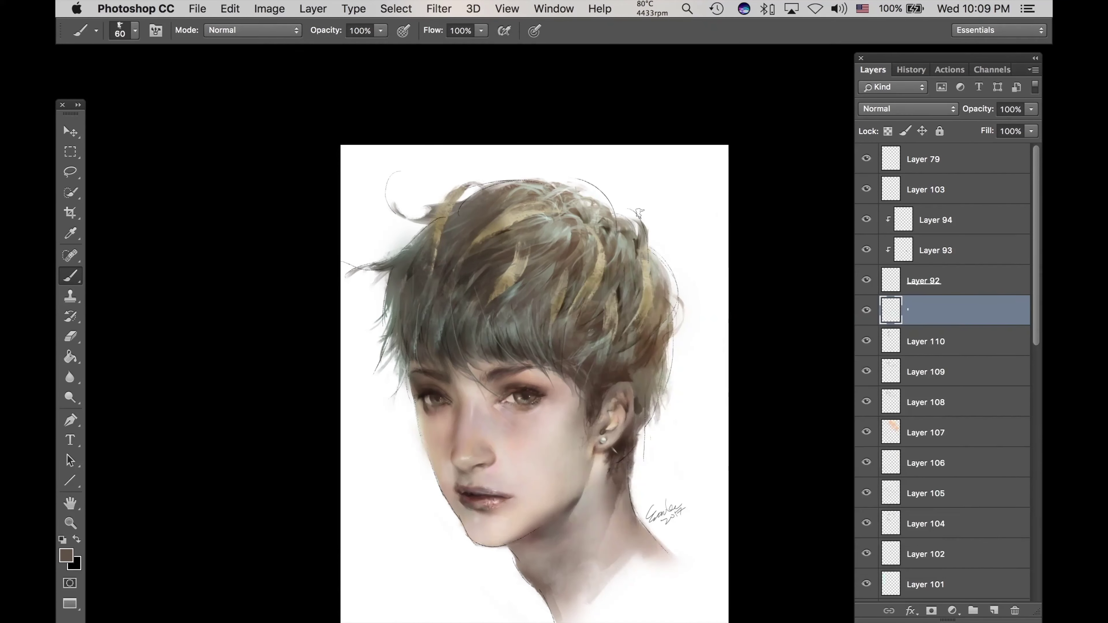
Step: Set the foreground color to a near-white cream and choose a 6 px fine brush
click(67, 555)
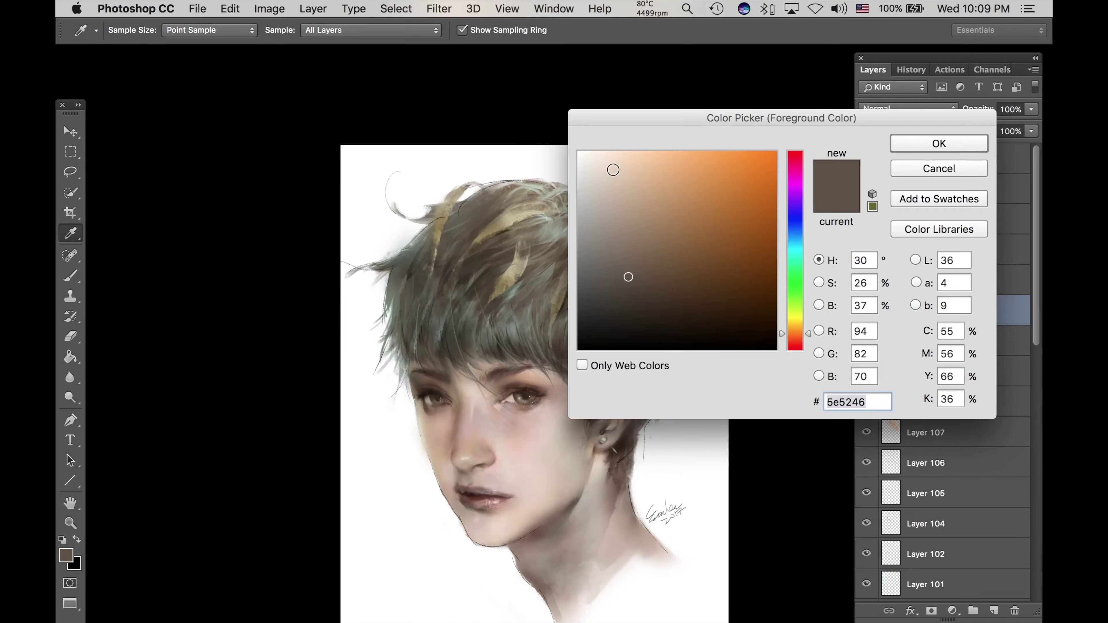
click(792, 323)
click(601, 166)
key(Return)
key(b)
right_click(588, 205)
double_click(755, 306)
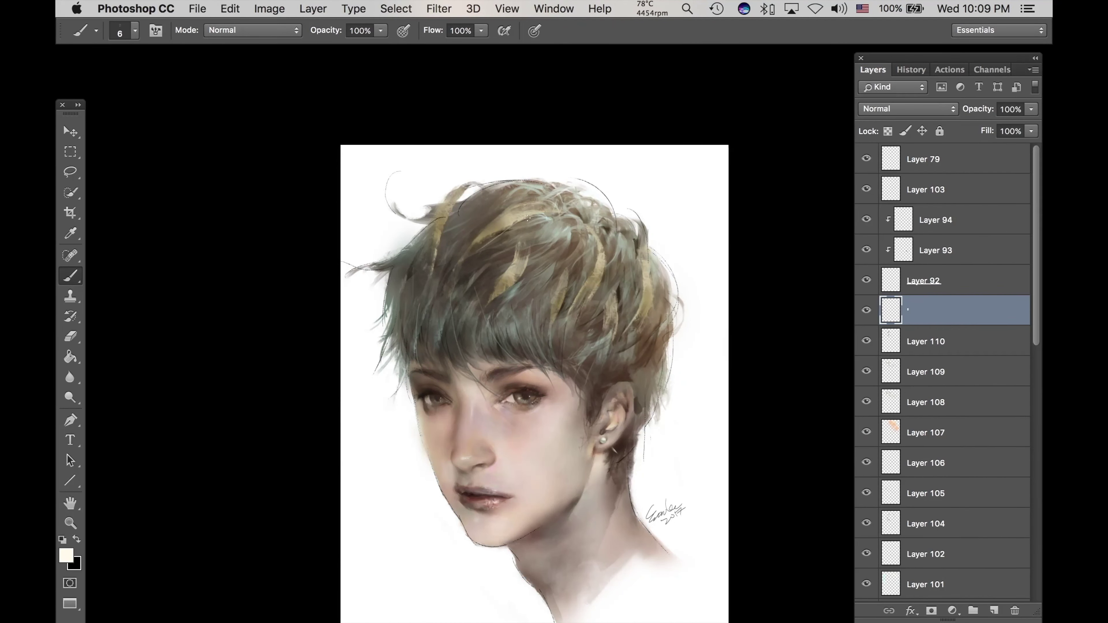
Step: Draw fine light strands along the blond streaks with a sampled blond, softening the middle streak with the eraser
drag(506, 221, 477, 244)
key([)
alt+click(510, 223)
drag(528, 247, 479, 297)
key(e)
drag(519, 255, 502, 283)
key(b)
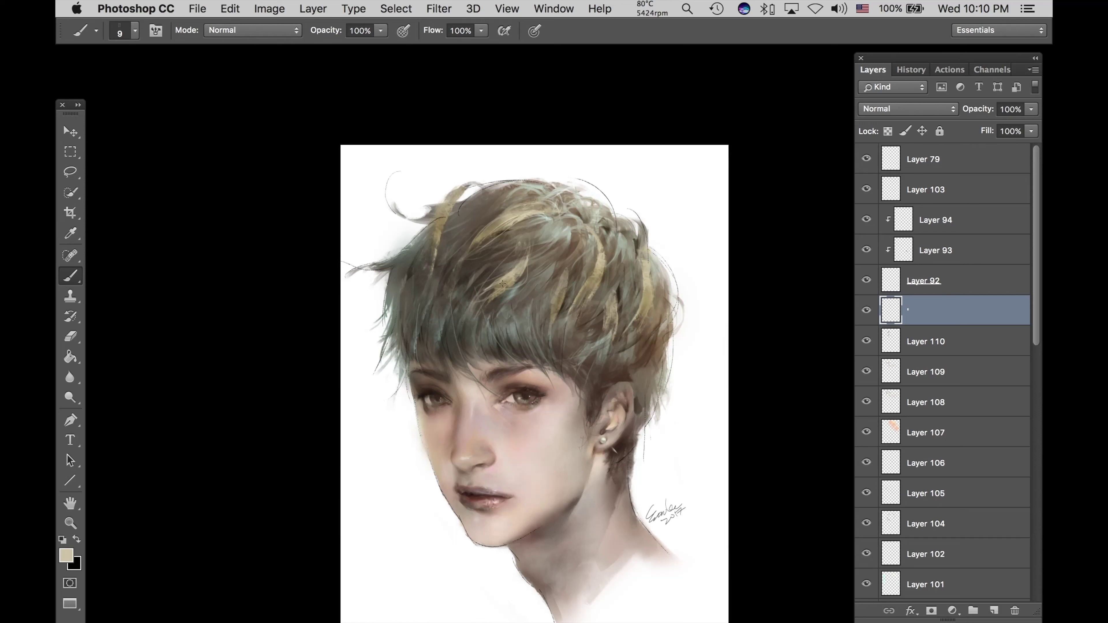
drag(563, 295, 564, 281)
key(bracketleft)
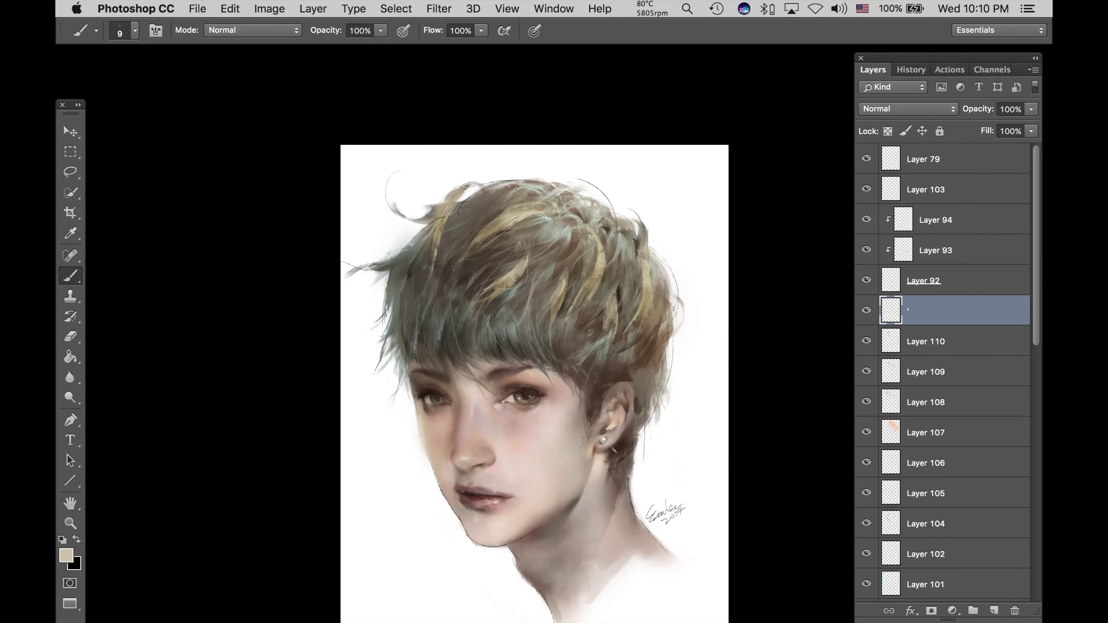
Step: Paint blond strands sampled from the hair into the streaks on the right side, adjusting the brush size and undoing the last stroke
alt+click(636, 244)
key(bracketright)
key(bracketright)
key(bracketright)
alt+click(601, 261)
key(bracketleft)
key(bracketleft)
drag(654, 286, 654, 317)
mouse_move(597, 269)
mouse_down()
mouse_move(590, 301)
mouse_move(558, 336)
mouse_up()
key(bracketleft)
key(super+z)
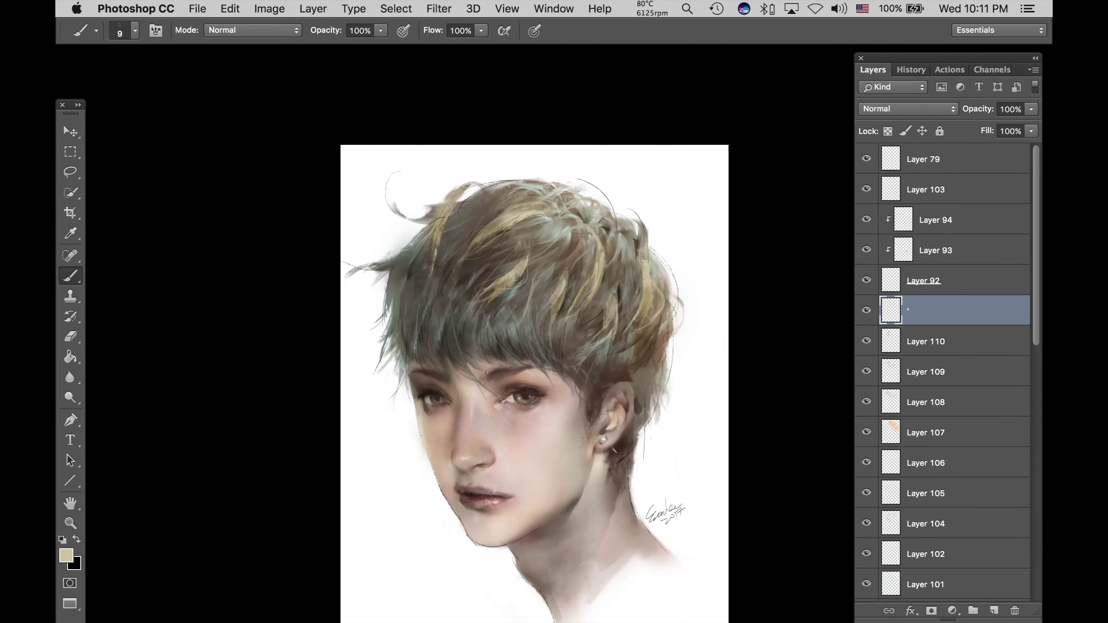
Step: Set the foreground color to pale yellow f1e6c6 and reduce the fine brush to 7 px
key(bracketright)
key(bracketright)
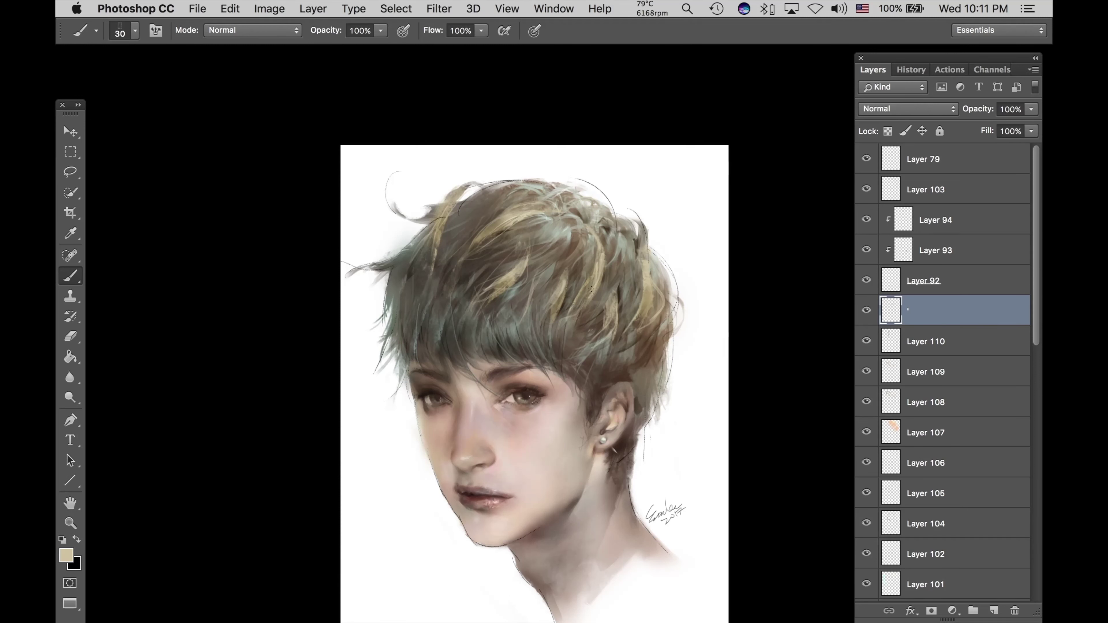
key(bracketleft)
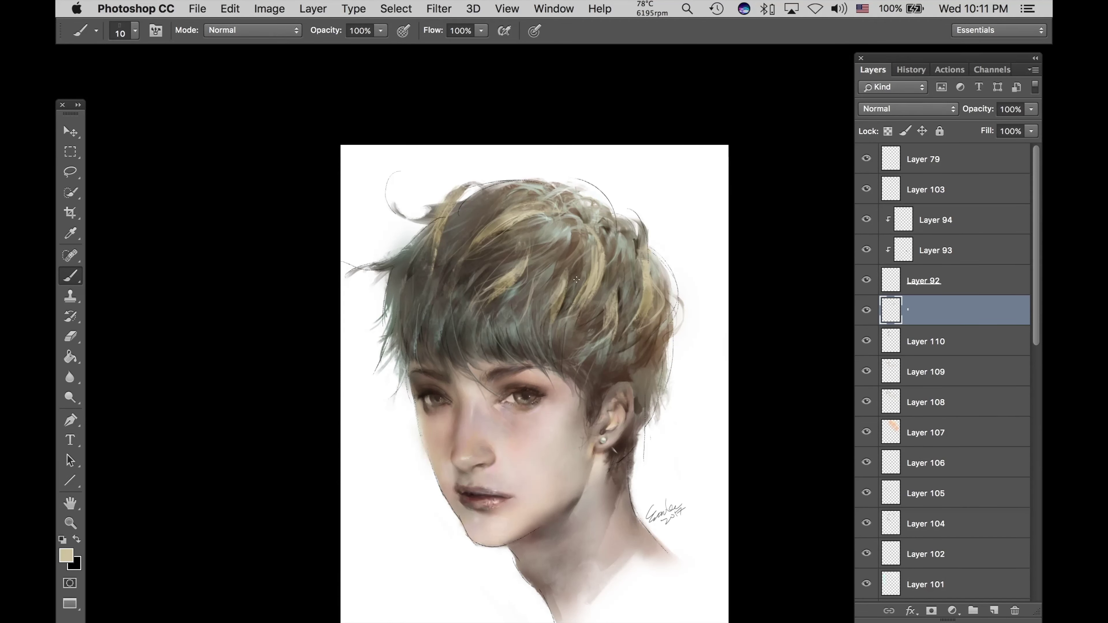
click(65, 555)
click(615, 163)
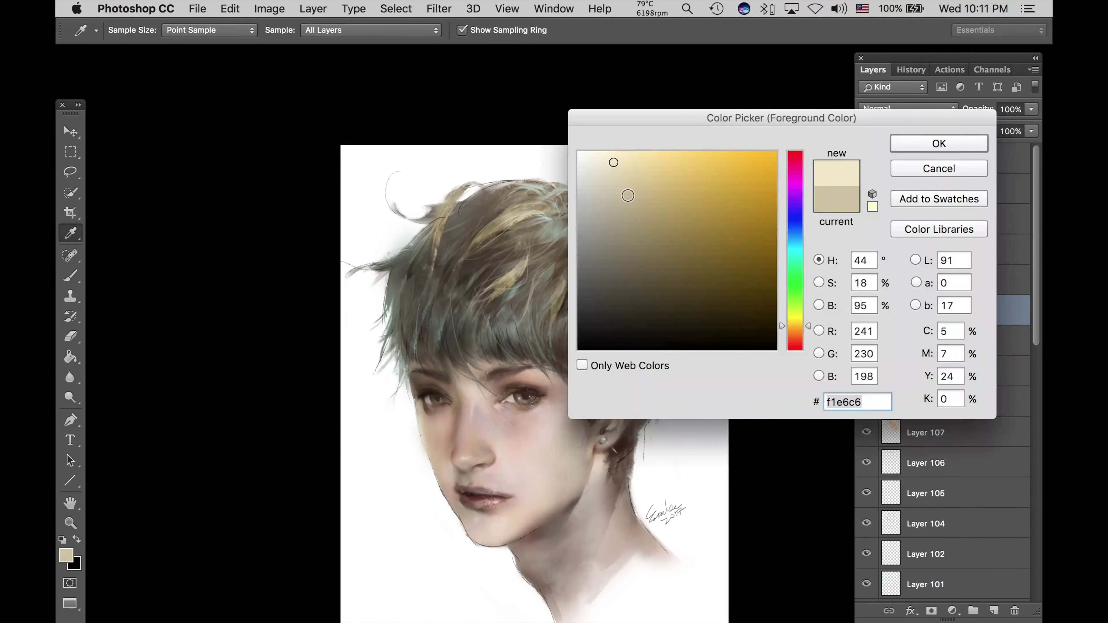
key(Return)
key(bracketleft)
key(bracketleft)
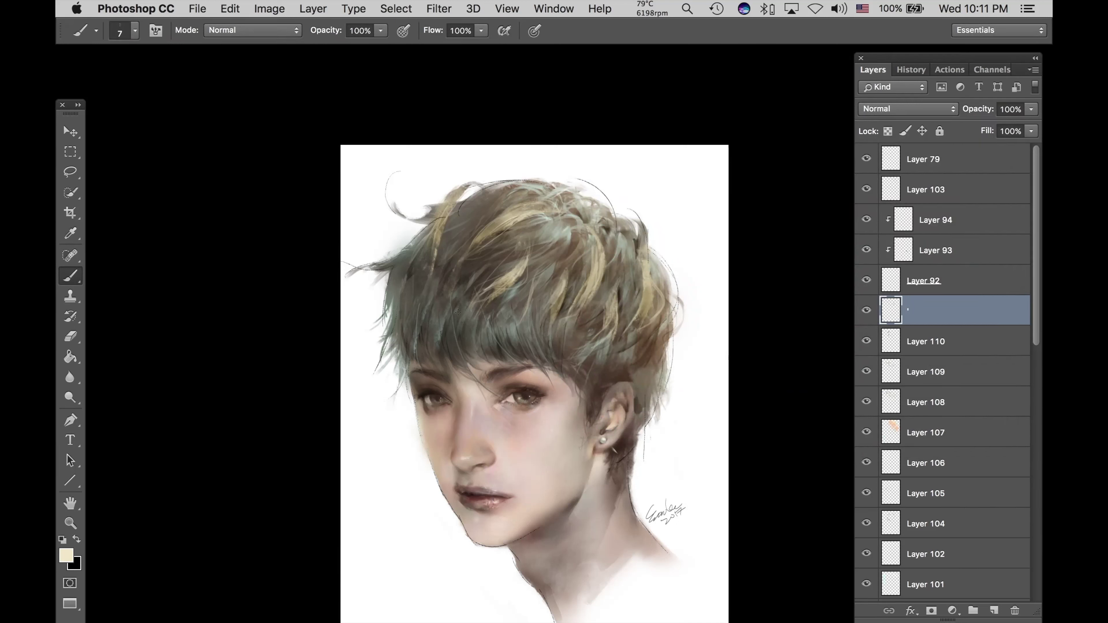
Step: Draw a pale yellow strand at the middle-left blond streak and erase along the strands toward the center of the hair
drag(453, 300, 484, 291)
key(bracketleft)
key(e)
drag(548, 249, 533, 292)
key(b)
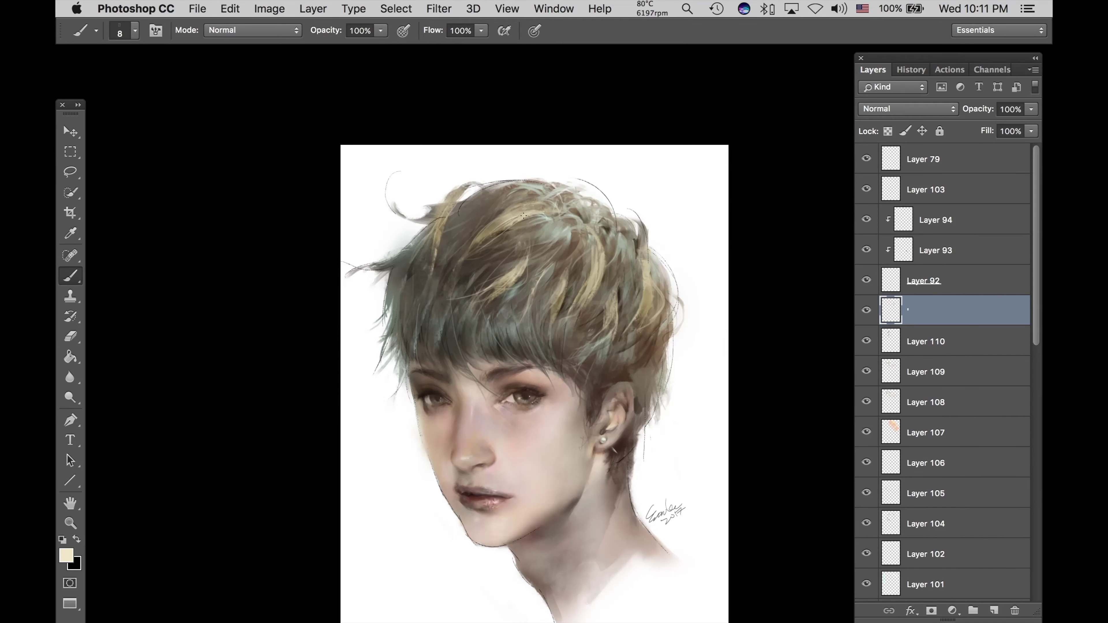
drag(501, 217, 462, 231)
key(super+z)
alt+click(493, 235)
key(super+z)
drag(596, 246, 590, 289)
key(super+z)
key(super+z)
Step: Draw fine strands in sampled blond across the streaks at the center-right of the hair, undoing the first stroke, and enlarge the brush to 25 px
alt+click(645, 272)
mouse_move(621, 276)
mouse_down()
mouse_move(610, 309)
mouse_move(575, 327)
mouse_up()
key(super+z)
drag(585, 285, 553, 318)
key(bracketright)
key(bracketright)
key(bracketright)
key(bracketright)
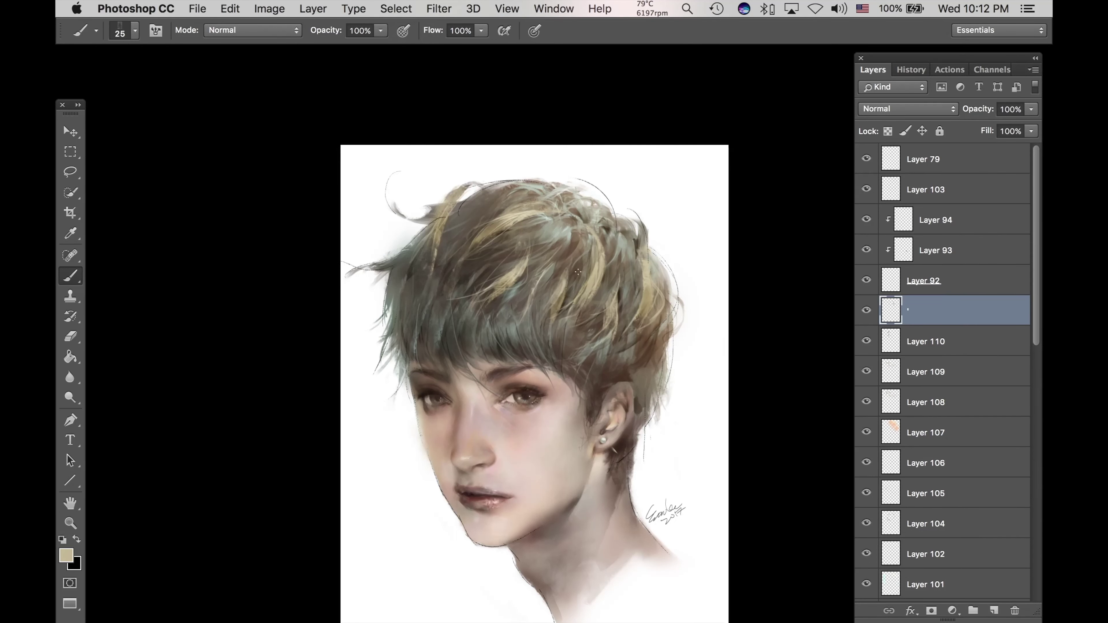
key(e)
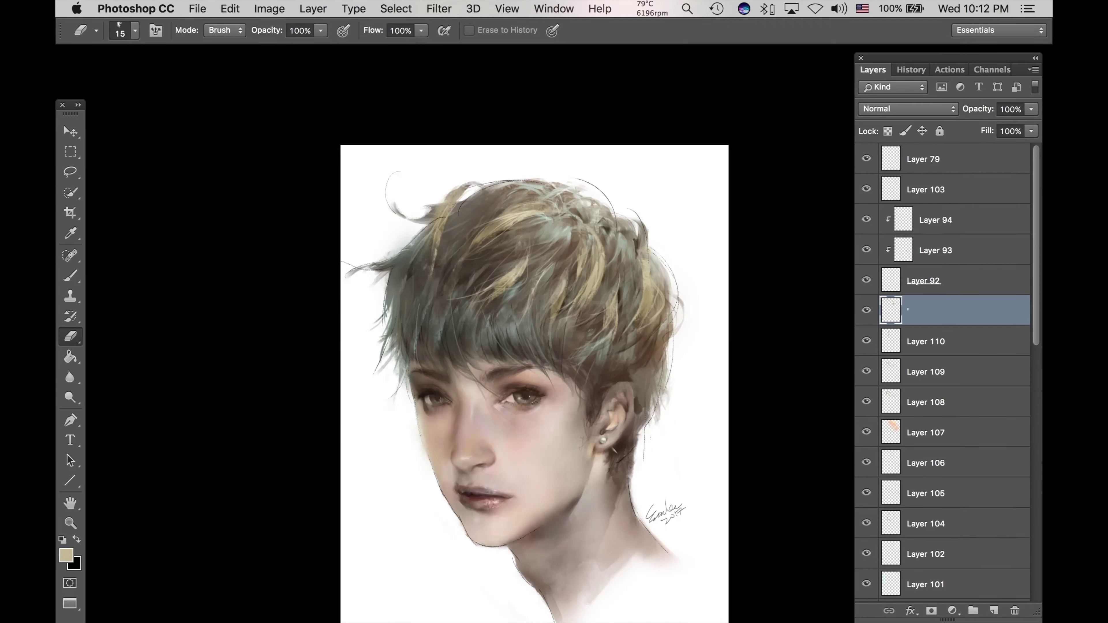
Step: Sample dark browns from the crown and the middle of the hair and enlarge the brush to 80 px
key(b)
alt+click(595, 222)
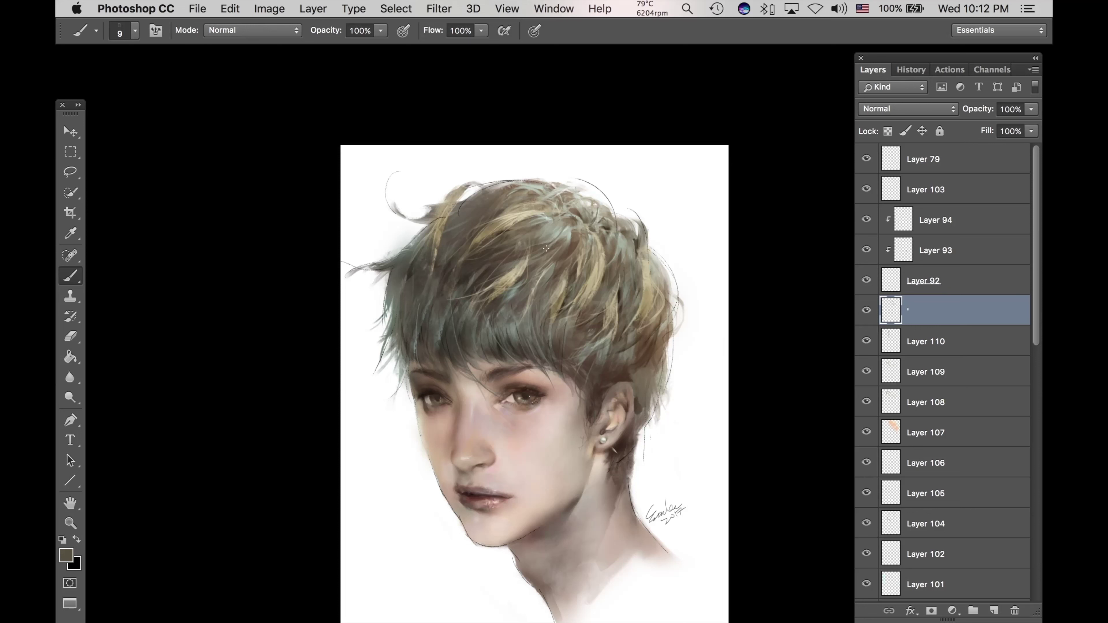
key(bracketright)
key(bracketright)
key(bracketright)
key(bracketright)
key(bracketright)
key(bracketright)
key(bracketright)
key(bracketright)
alt+click(511, 280)
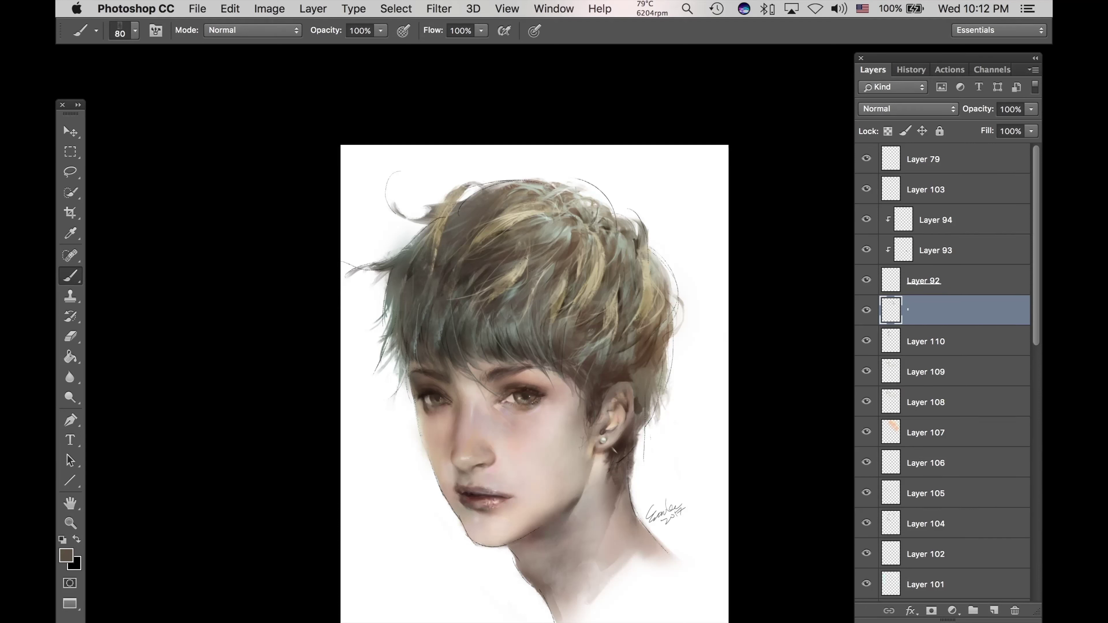
key(e)
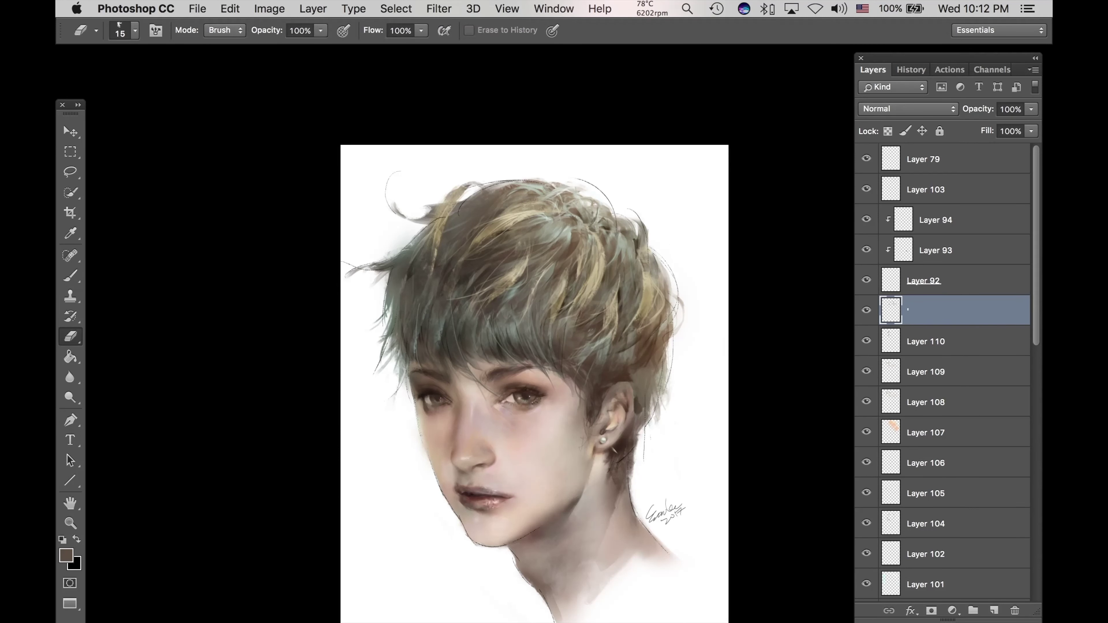
Step: Create a new layer and paint a sampled brown strand over the blond streak on the right side of the hair
key(super+shift+n)
key(Return)
key(b)
alt+click(644, 258)
drag(647, 270, 655, 296)
key(e)
key(bracketright)
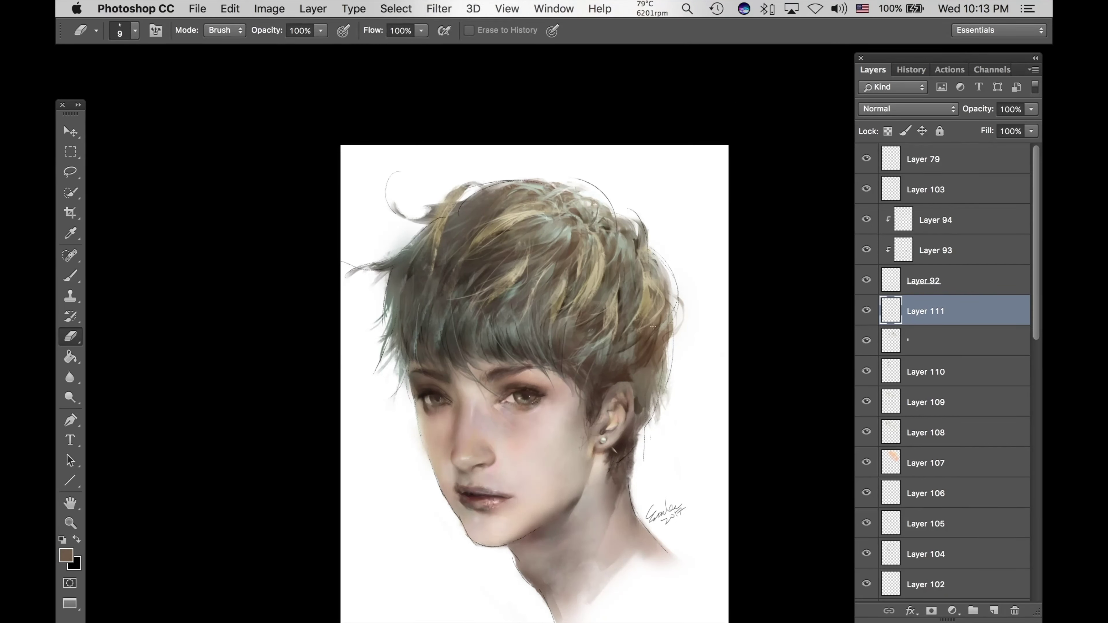
Step: Sample blond from the right-hand streak and white from the background while reducing the brush size
key(b)
alt+click(654, 291)
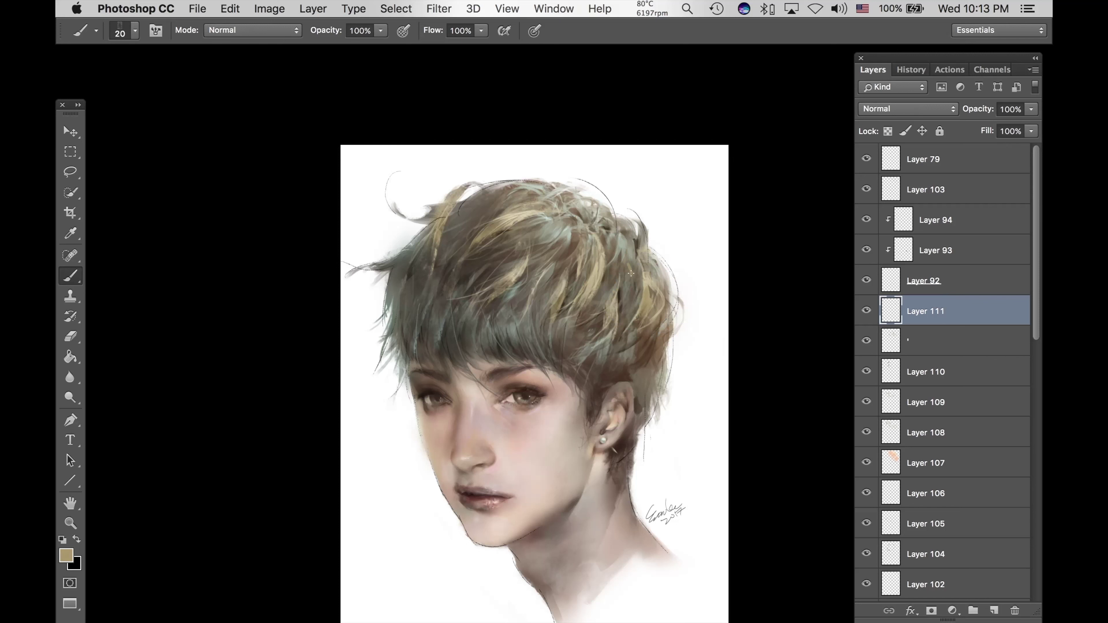
key(bracketleft)
key(bracketleft)
alt+click(709, 248)
key(bracketleft)
key(bracketleft)
key(e)
Step: Paint a sampled blond streak down the center of the fringe with an enlarged brush and soften its upper part with the eraser
key(z)
drag(623, 298, 653, 266)
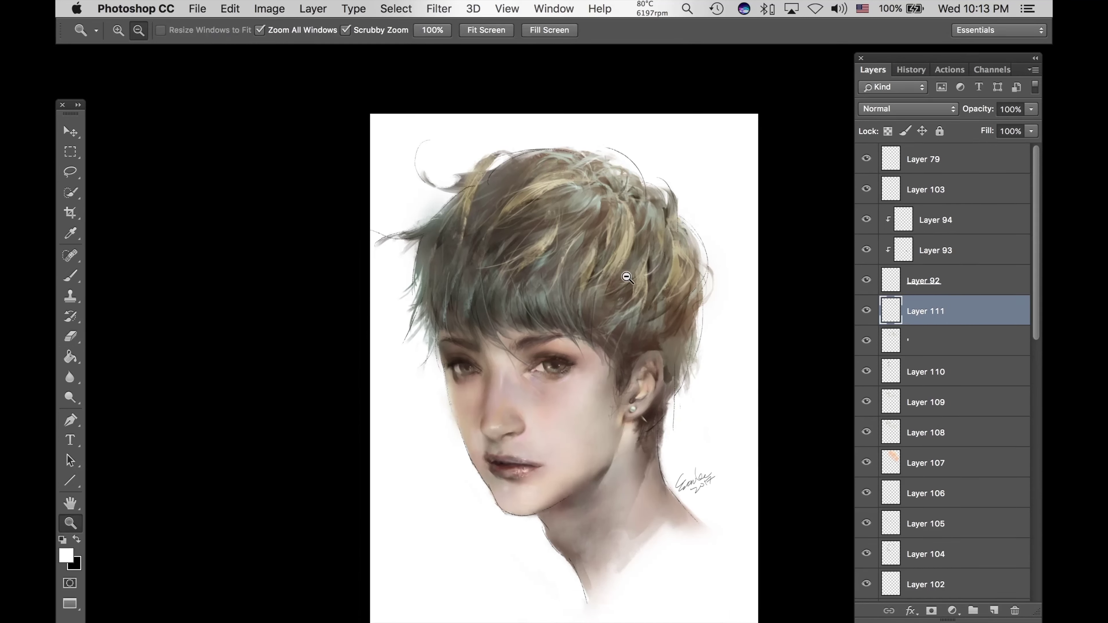
key(b)
key(bracketright)
key(bracketright)
key(bracketright)
alt+click(615, 252)
key(bracketright)
drag(578, 253, 568, 330)
key(e)
key(bracketright)
mouse_move(567, 291)
mouse_down()
mouse_move(575, 321)
mouse_move(573, 257)
mouse_move(575, 269)
mouse_up()
Step: Reduce the brush to 9 px and draw a fine strand in sampled blond along the new streak in the center fringe
key(b)
alt+click(694, 204)
key(bracketleft)
key(bracketleft)
key(bracketleft)
key(bracketleft)
key(bracketleft)
alt+click(573, 274)
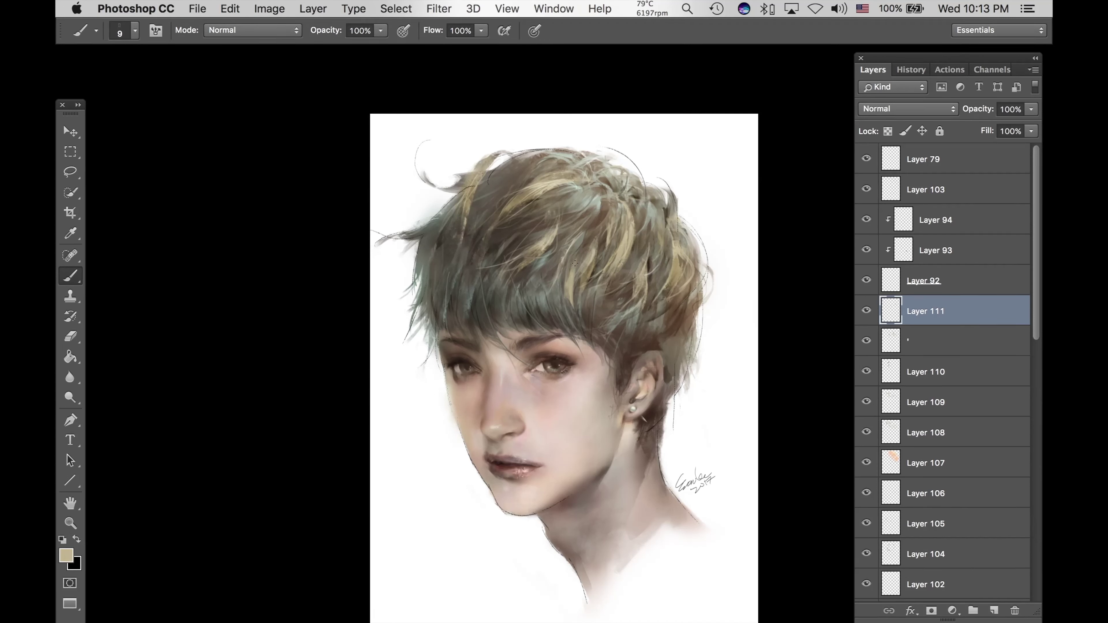
drag(571, 292, 567, 332)
Step: Paint a short strand near the top of the crown with a color sampled from the hair and a slightly larger brush
alt+click(607, 187)
key(bracketright)
key(bracketright)
key(bracketright)
alt+click(506, 230)
drag(593, 195, 589, 206)
Step: Paint a wider strand in a sampled beige down the middle of the fringe, thin it with the eraser, and set the eraser to 50 px
key(bracketright)
key(bracketright)
key(bracketright)
alt+click(567, 262)
key(bracketright)
key(bracketright)
key(bracketright)
key(bracketright)
drag(541, 268, 574, 345)
key(e)
drag(552, 306, 577, 339)
key(bracketleft)
key(bracketleft)
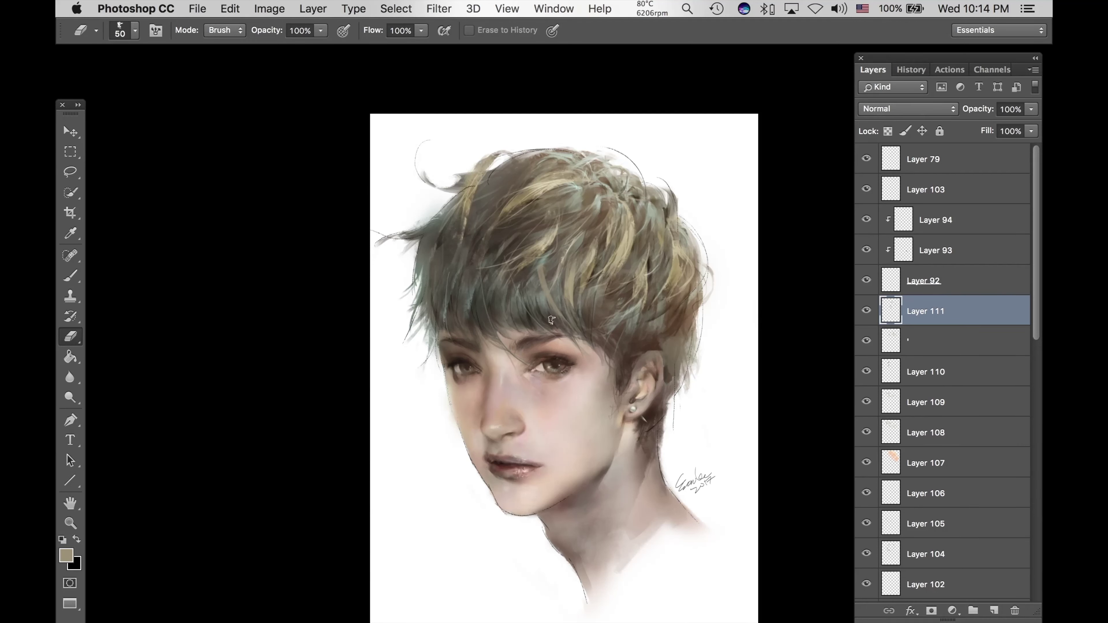
Step: Paint blond strands down the left side of the fringe with sampled blond, undoing a trial stroke at the right of the fringe
key(b)
key(bracketleft)
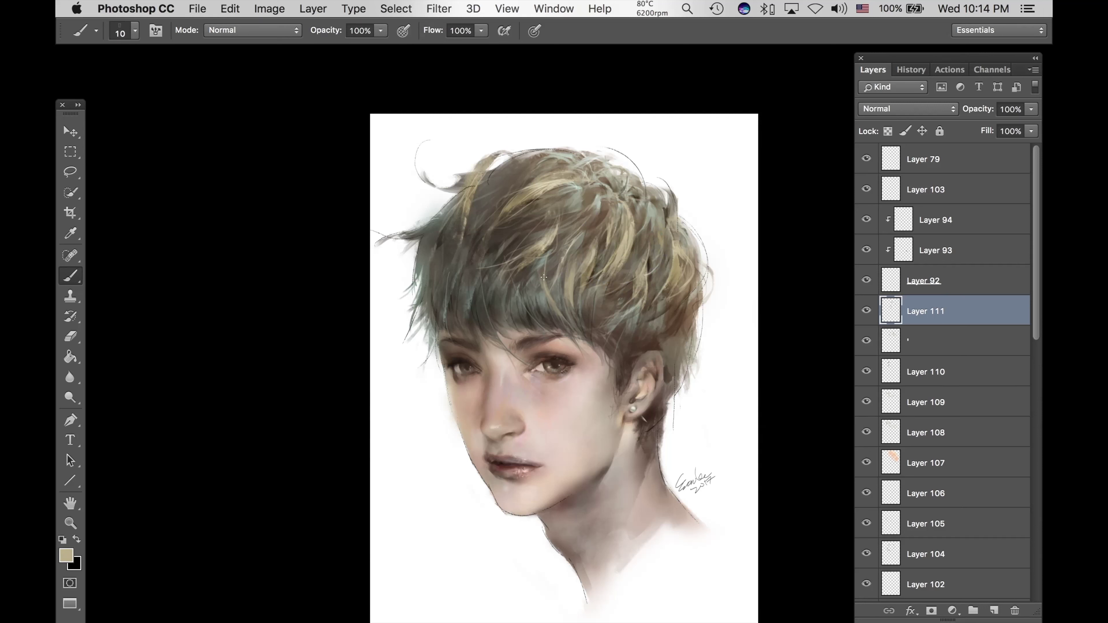
drag(591, 307, 615, 373)
key(super+z)
alt+click(489, 312)
alt+click(550, 241)
drag(444, 247, 447, 308)
drag(457, 293, 483, 334)
Step: Thin the blond strands on the left of the fringe with the eraser at varying sizes, undoing the last erasure
key(e)
drag(488, 336, 477, 327)
key(])
key(])
drag(445, 246, 444, 305)
key([)
key([)
key([)
key(])
mouse_move(440, 251)
mouse_down()
mouse_move(435, 271)
mouse_move(463, 320)
mouse_up()
key(bracketright)
key(bracketleft)
key(super+z)
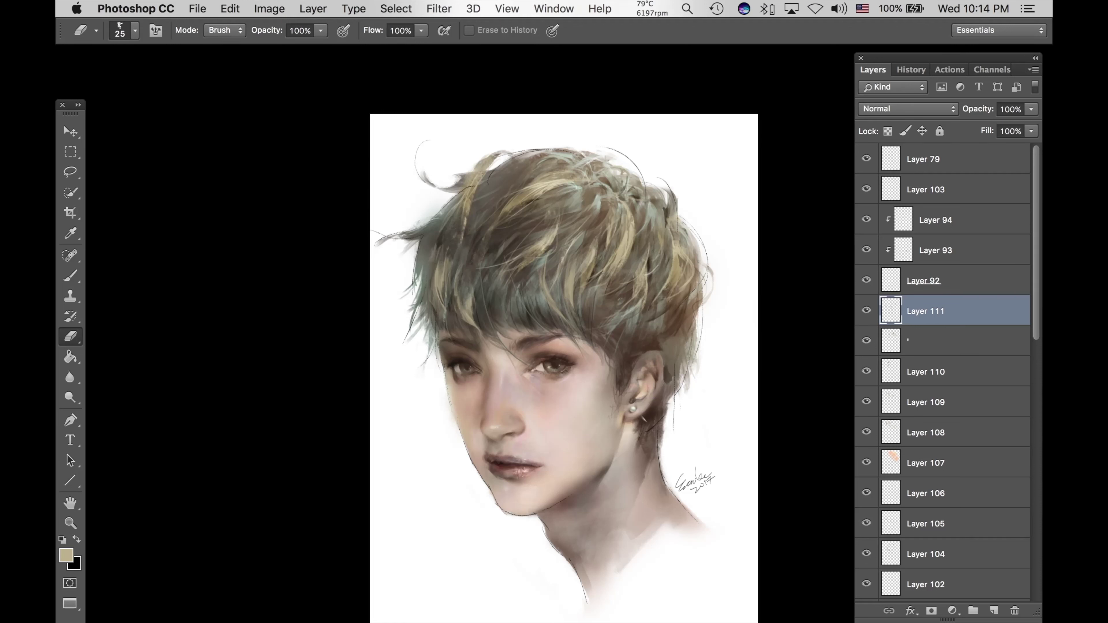
Step: Reduce the brush to 8 px and set the foreground color to a pale yellow
key(b)
key(bracketleft)
key(bracketleft)
key(bracketleft)
key(bracketleft)
key(bracketleft)
key(bracketleft)
key(bracketleft)
key(bracketleft)
key(bracketleft)
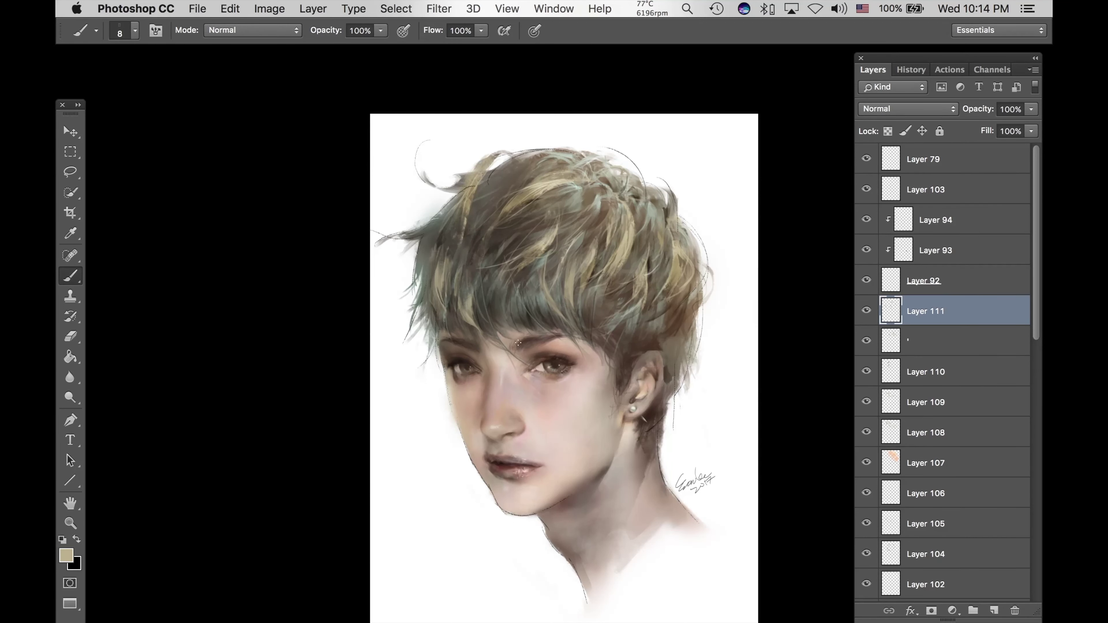
click(71, 552)
click(625, 152)
key(Return)
Step: Draw fine pale yellow strands down the streaks in the middle of the fringe, starting at 5 px
drag(551, 267, 559, 306)
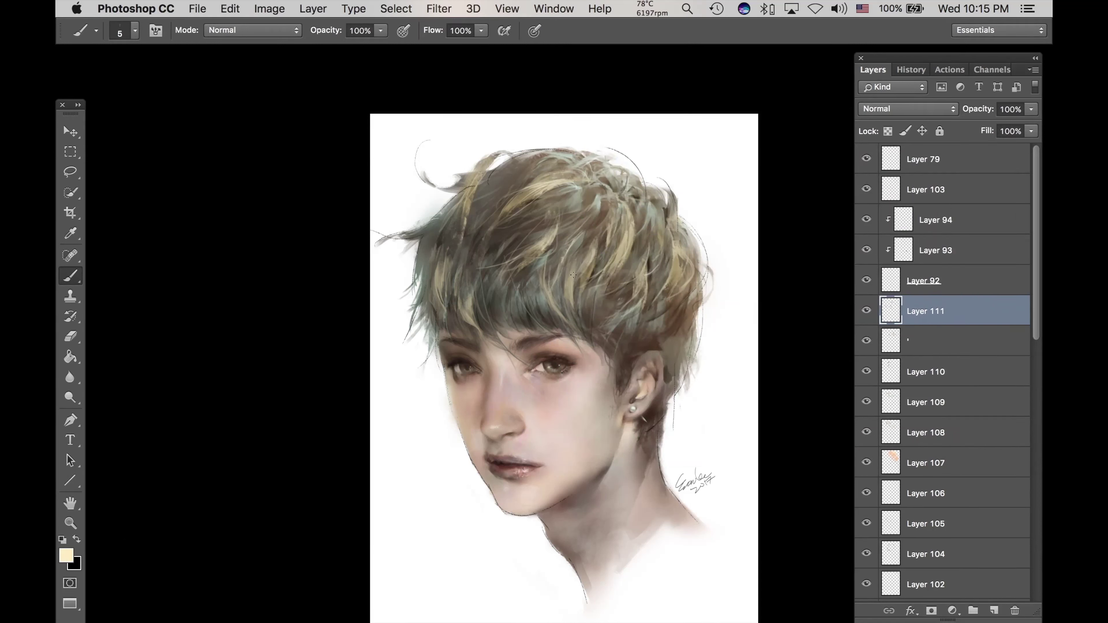
key(bracketright)
drag(592, 289, 589, 326)
Step: Create a new layer and paint dark brown shading across the fringe with a 300 px narrow brush, undoing the first strokes
key(alt+shift+super+n)
right_click(595, 274)
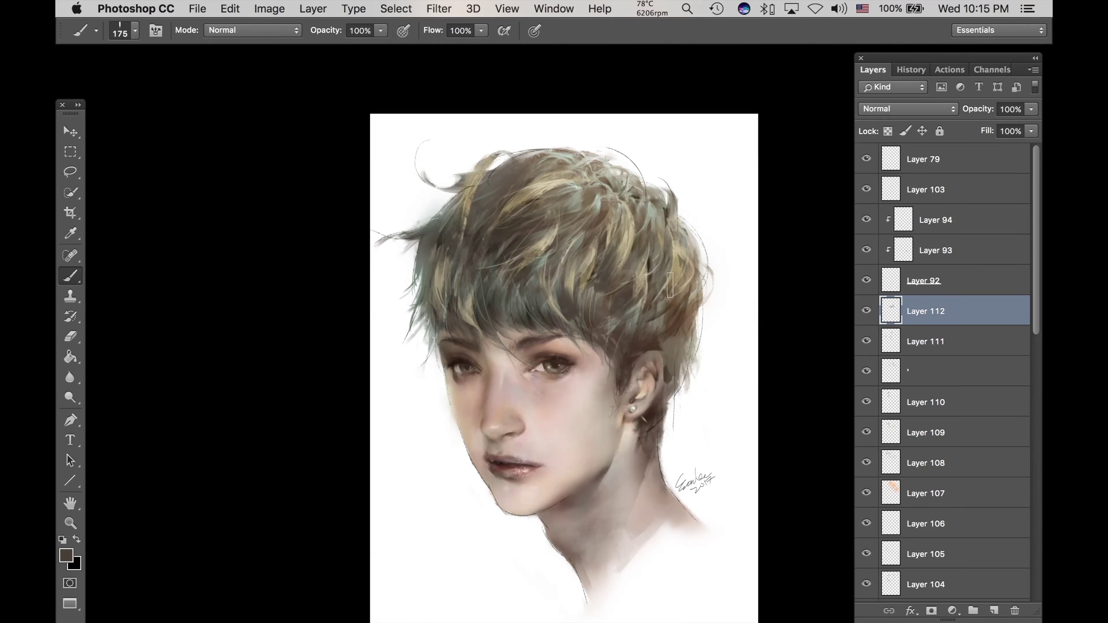
key(bracketright)
key(bracketright)
key(bracketright)
key(bracketright)
key(bracketright)
drag(581, 297, 584, 248)
key(super+alt+z)
key(super+alt+z)
drag(498, 300, 508, 310)
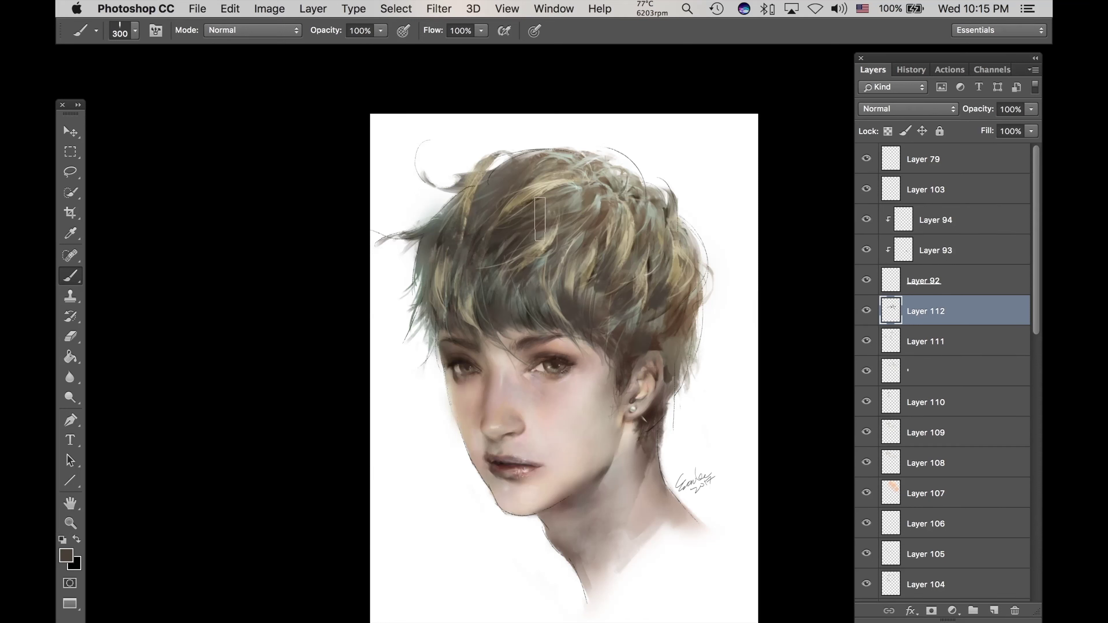
Step: Paint dark brown shading along the left side of the hair, undoing the earlier attempt, and reduce the eraser to 40 px
drag(451, 279, 465, 299)
key(super+z)
key(super+z)
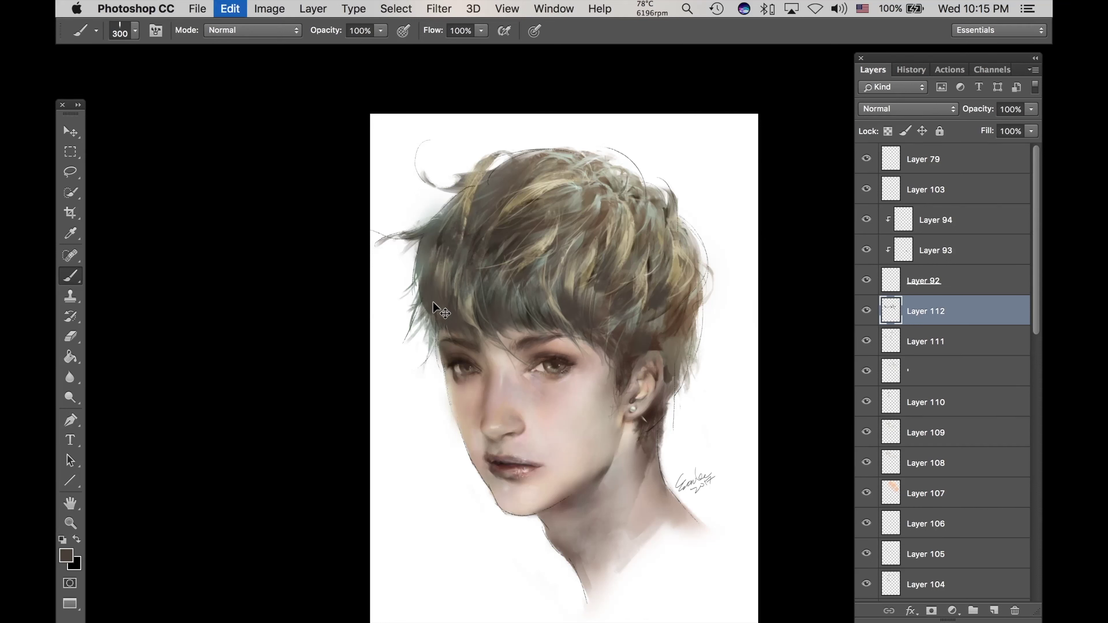
key(super+z)
mouse_move(426, 325)
mouse_down()
mouse_move(441, 233)
mouse_move(430, 314)
mouse_move(433, 264)
mouse_up()
key(e)
key(bracketleft)
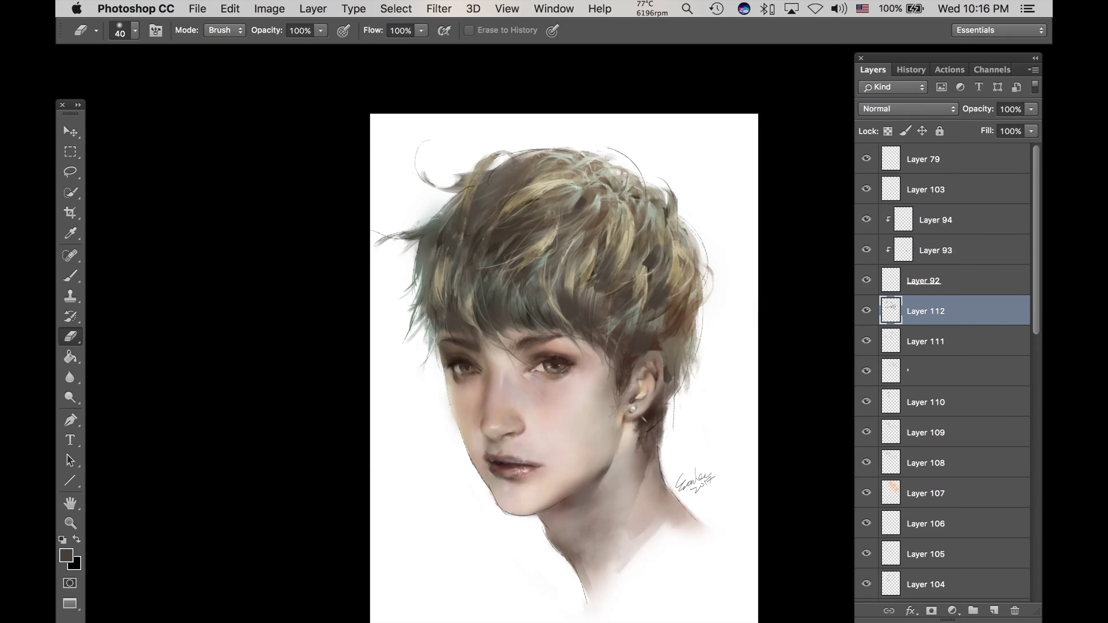
Step: Paint dark brown shading along the top of the crown with a smaller brush, then sample a gray-beige beside the right-hand tufts
key(b)
key(bracketleft)
key(bracketleft)
key(bracketleft)
key(bracketleft)
key(bracketleft)
drag(541, 178, 560, 177)
key(e)
key(bracketright)
key(b)
key(bracketright)
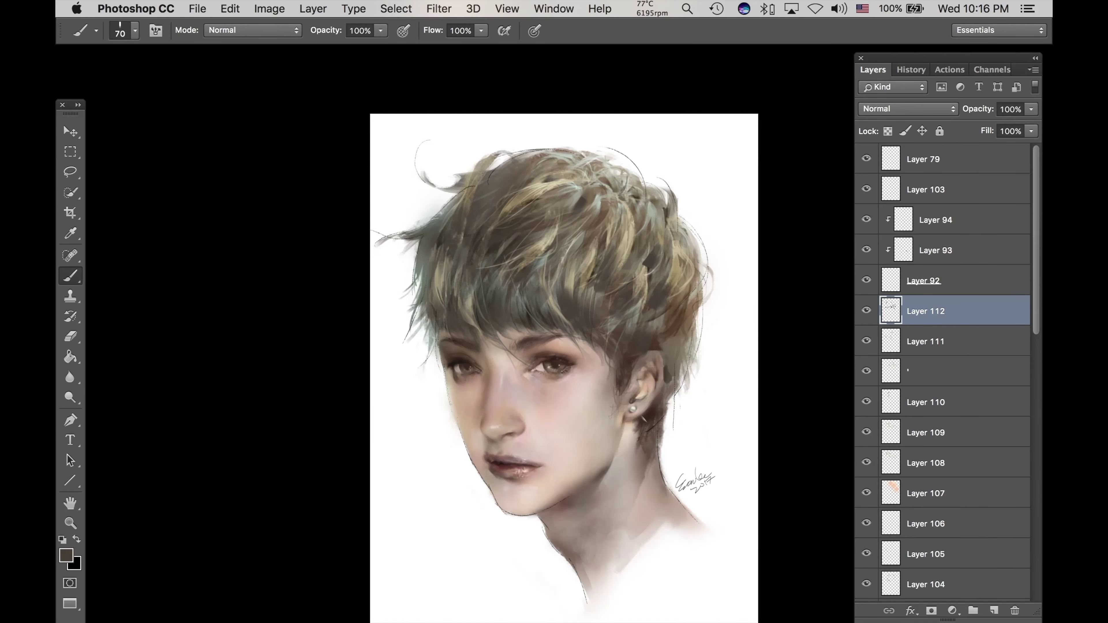
click(582, 165)
alt+click(634, 183)
key(e)
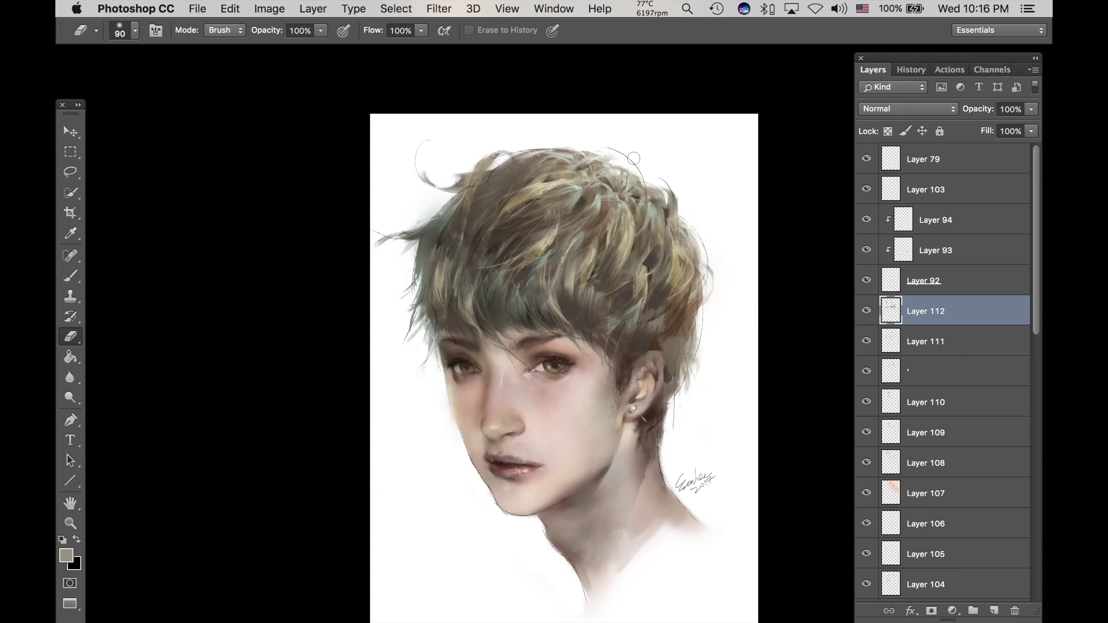
Step: Darken the tufts at the back of the crown with sampled dark brown, undoing the last stroke, and erase along the hair edge behind the ear
key(b)
key(bracketright)
alt+click(620, 186)
drag(638, 197, 653, 195)
key(super+z)
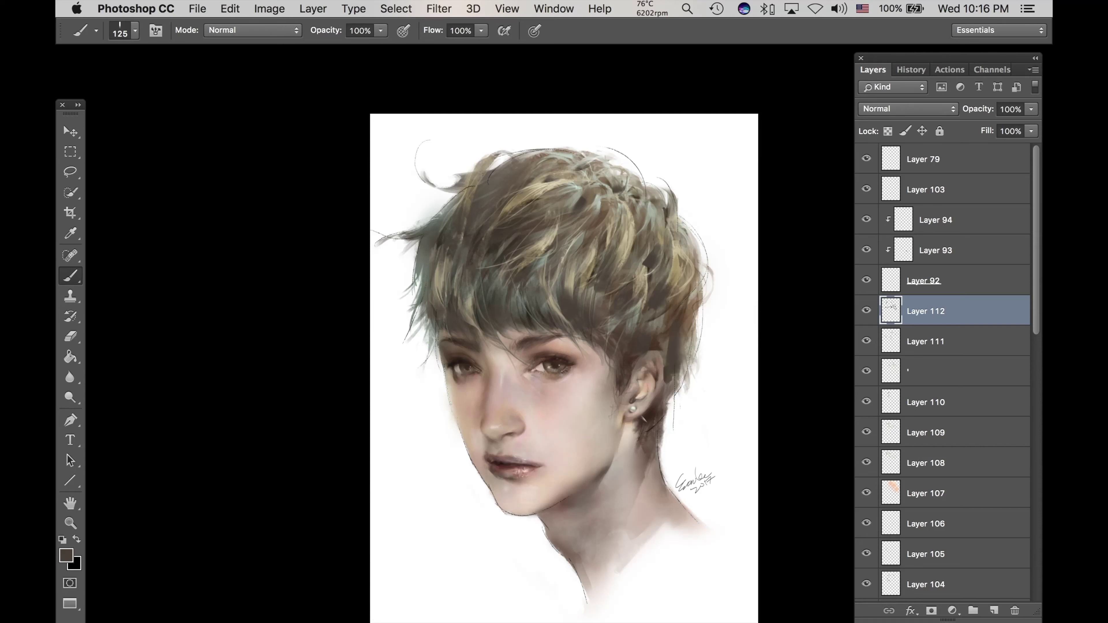
key(e)
mouse_move(700, 371)
mouse_down()
mouse_move(676, 363)
mouse_move(675, 350)
mouse_up()
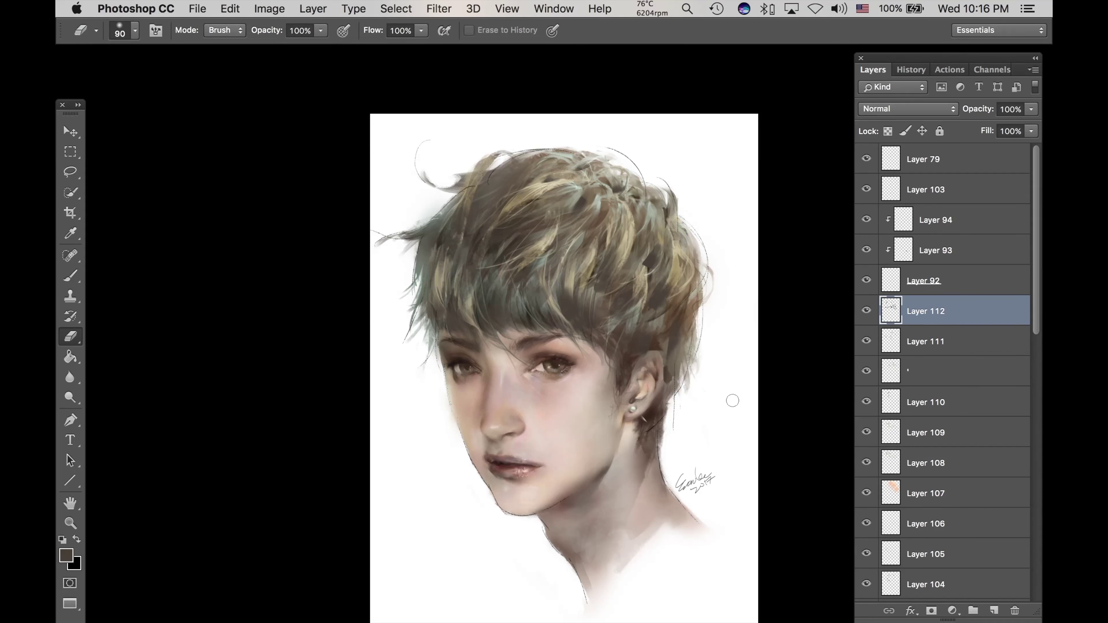
Step: Create a new layer, sample the hair colour near the left-hand tufts and try a narrow stroke there, undoing it
key(b)
key([)
key(bracketright)
key(bracketright)
key(bracketright)
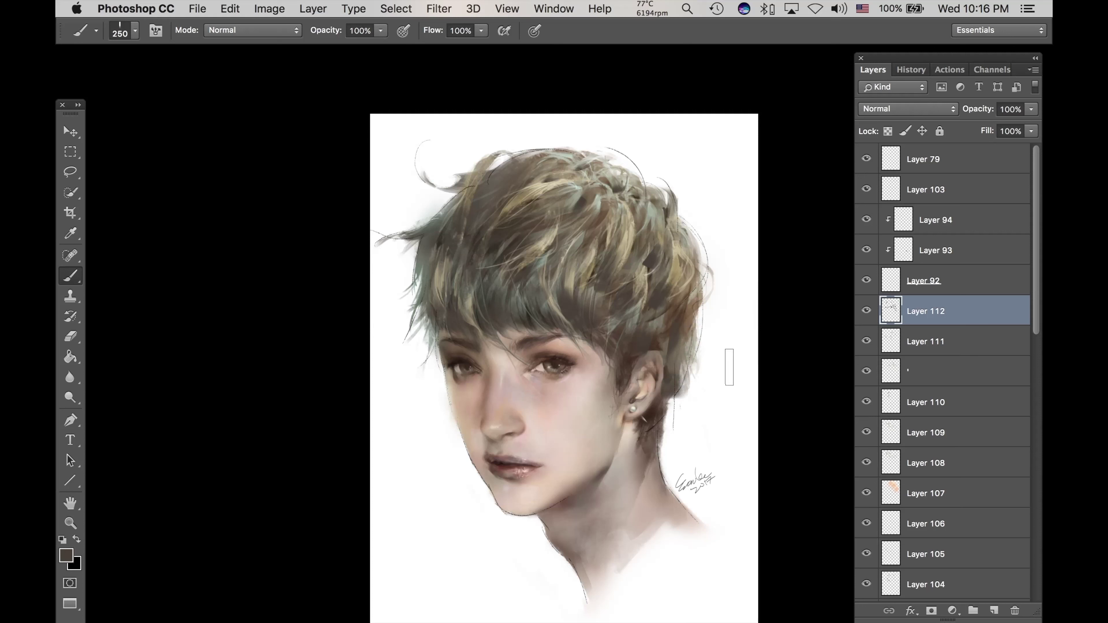
key(ctrl+shift+n)
key(Return)
alt+click(428, 251)
key(bracketleft)
key(bracketleft)
key(bracketleft)
key(bracketleft)
key(bracketleft)
mouse_move(410, 249)
mouse_down()
mouse_move(429, 228)
mouse_move(414, 248)
mouse_move(412, 192)
mouse_move(414, 304)
mouse_move(414, 270)
mouse_move(405, 277)
mouse_move(413, 252)
mouse_up()
key(super+z)
Step: Sample a muted gray-brown from the left side of the hair and touch up the strands with a 60 px brush
alt+click(450, 258)
key(bracketright)
key(bracketright)
key(bracketright)
key(bracketleft)
key(bracketleft)
key(bracketleft)
key(bracketleft)
key(bracketleft)
key(bracketright)
key(e)
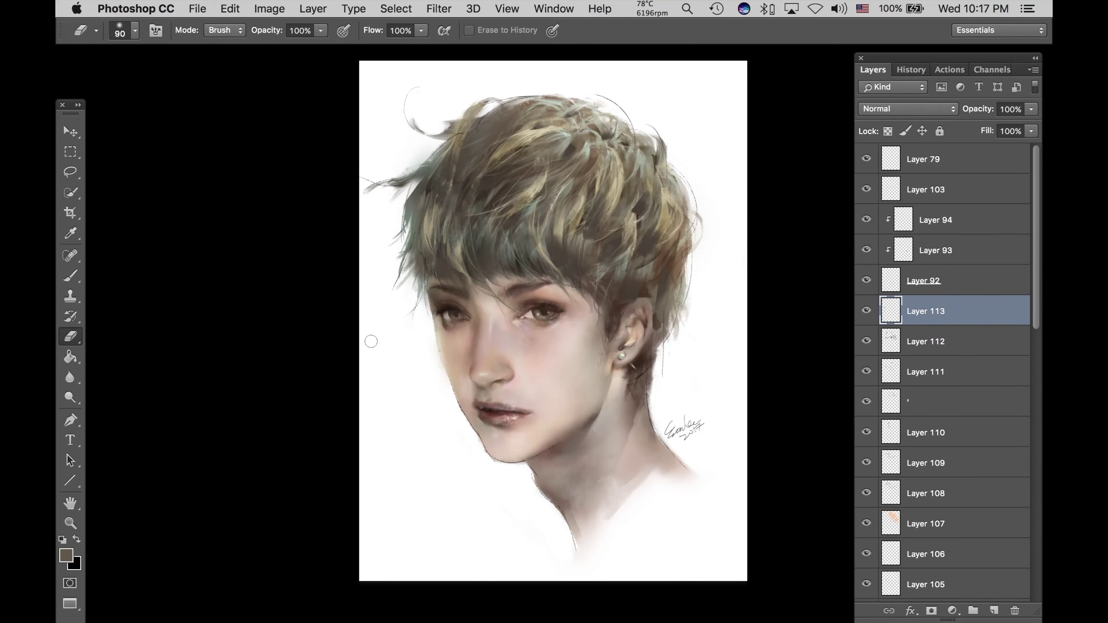
Step: Create a new layer and brush soft gray-brown shading along the hair's left edge with a 250 px soft brush, undoing the last stroke
key(super+shift+n)
key(Return)
key(b)
right_click(564, 266)
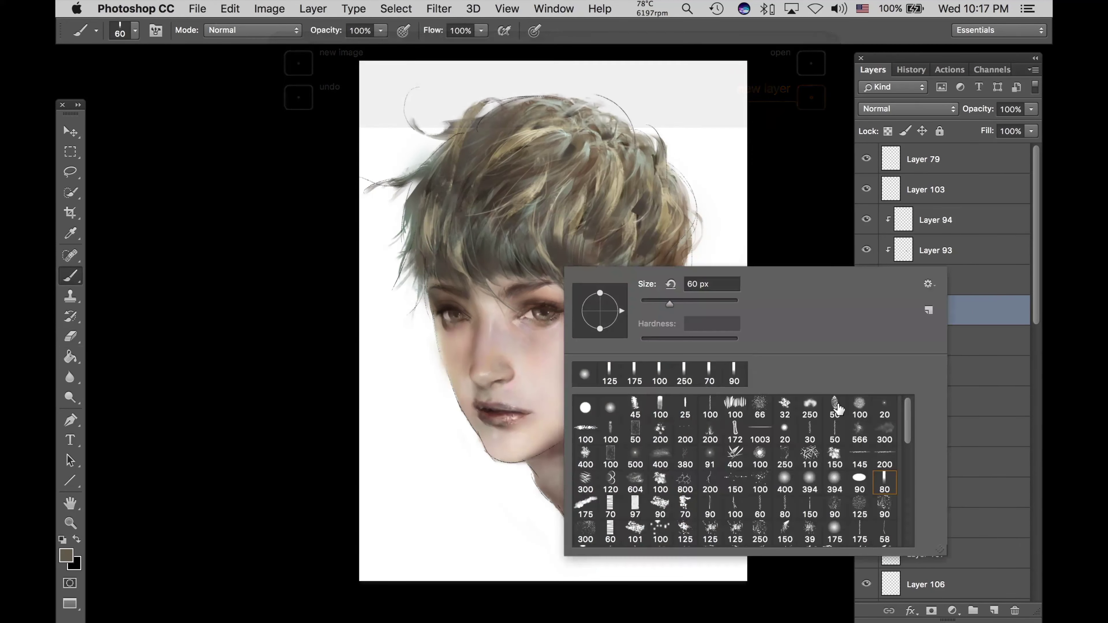
double_click(635, 454)
key(bracketleft)
key(bracketleft)
key(bracketleft)
key(bracketleft)
key(bracketleft)
drag(415, 227, 411, 218)
drag(426, 178, 432, 162)
key(super+z)
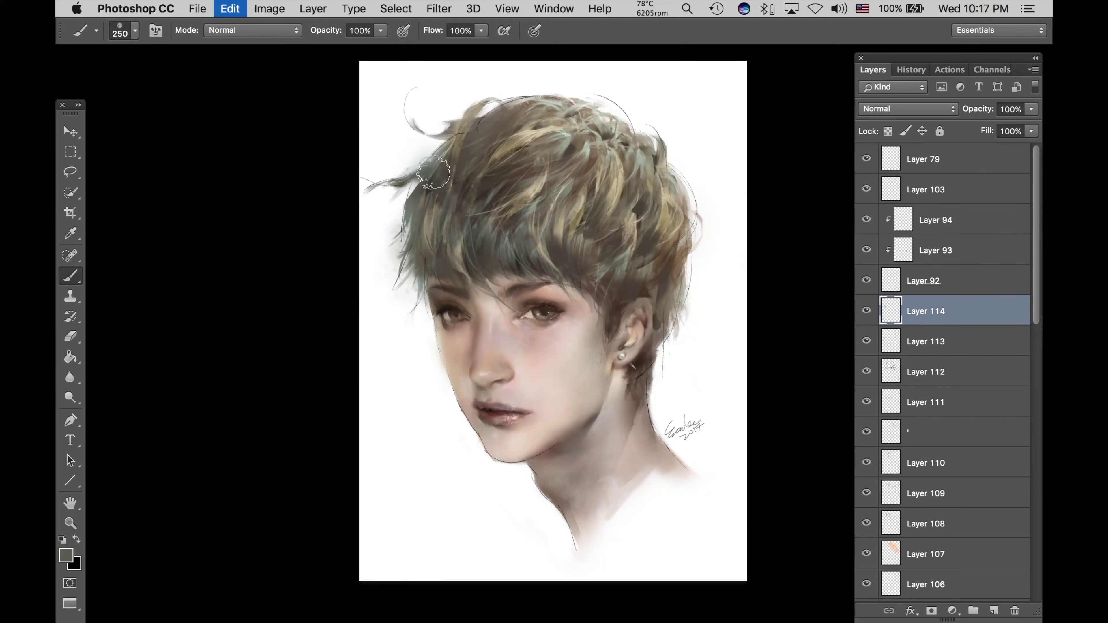
Step: Erase the soft shading that spills outside the left edge of the hair with a 175 px eraser
key(e)
key(bracketleft)
key(bracketleft)
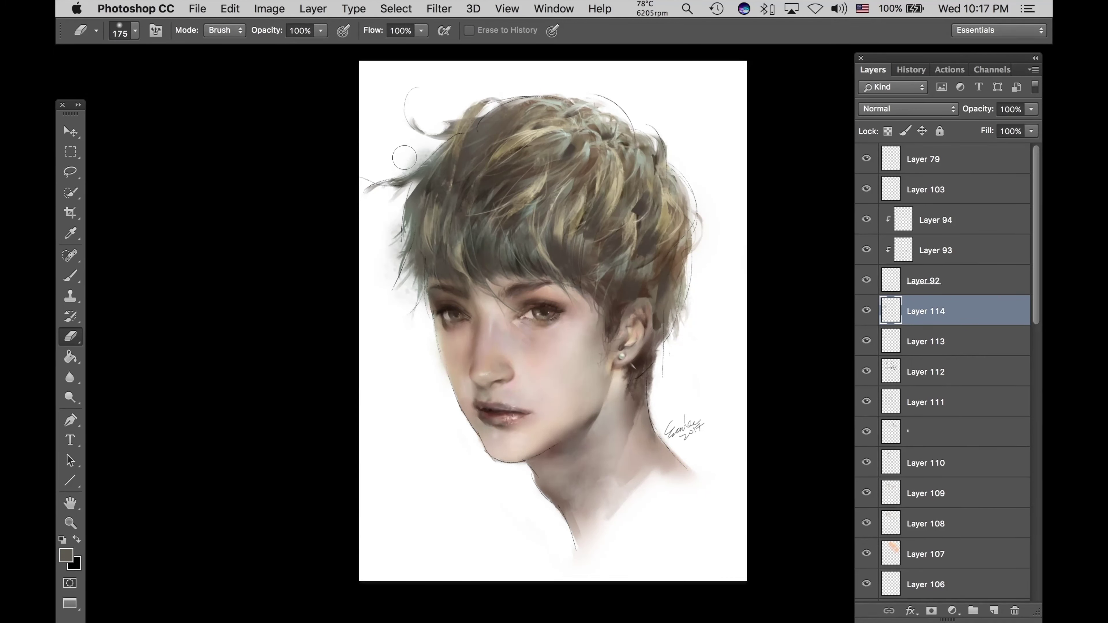
drag(384, 243, 401, 288)
Step: Create a new layer in Overlay mode and pick a near-white cream as the brush colour
key(super+shift+alt+n)
key(shift+alt+o)
key(b)
click(67, 555)
drag(601, 164, 594, 146)
key(Return)
Step: Dab cream highlights onto the blond streaks at the front and middle of the crown, resizing the soft brush between dabs
click(617, 193)
key(bracketleft)
click(535, 192)
key(bracketleft)
key(bracketleft)
key(bracketleft)
key(bracketleft)
key(bracketright)
key(bracketright)
key(bracketright)
Step: Add smaller cream highlights to the blond locks above the ear and at the back of the crown with a 60 px brush
click(670, 218)
key(bracketleft)
key(bracketleft)
key(bracketleft)
key(bracketleft)
key(bracketleft)
click(627, 228)
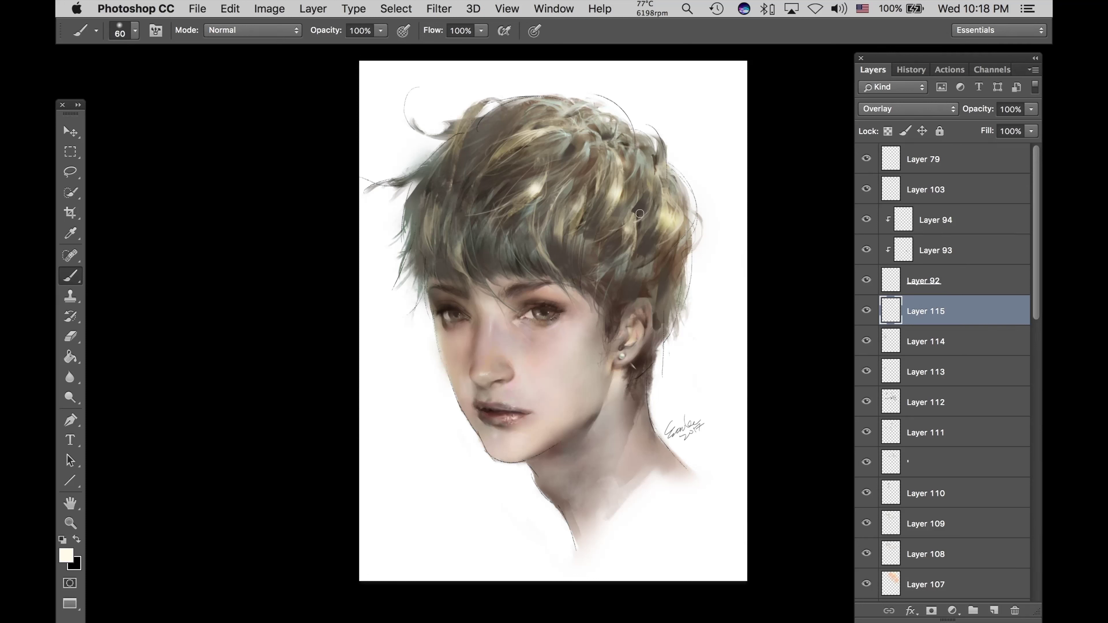
drag(632, 216, 634, 232)
click(657, 162)
Step: Enlarge the highlight brush to 125 px, then soften the overlay highlights with the eraser
key(bracketright)
key(bracketright)
key(bracketright)
key(bracketright)
key(bracketright)
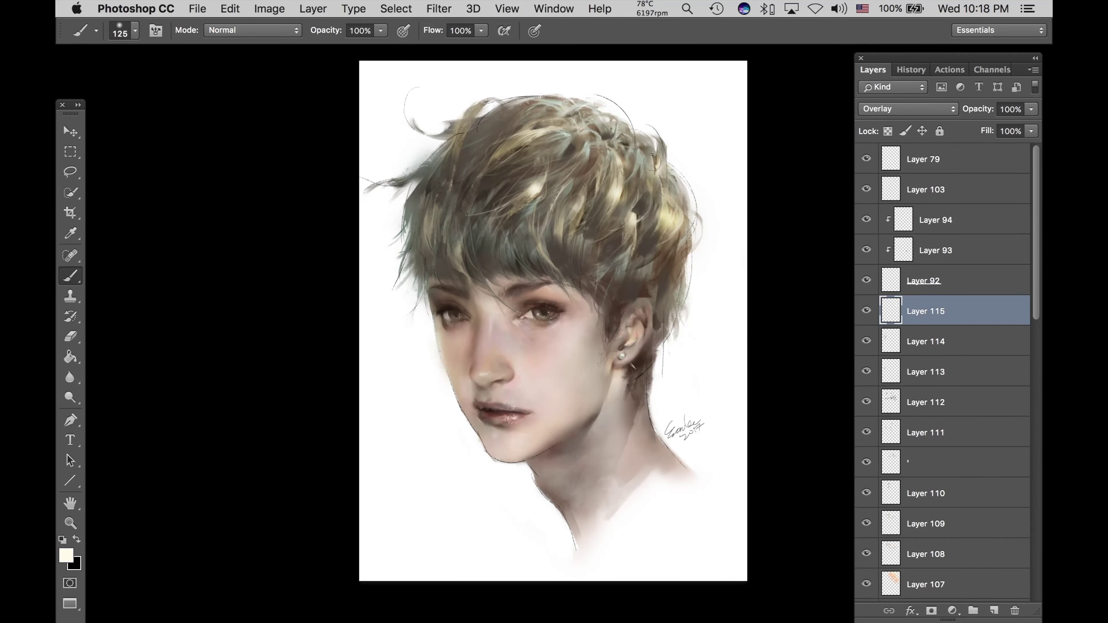
key(e)
right_click(609, 243)
click(756, 108)
Step: Create a new layer in Normal mode and set up a hard round brush at 6 px for fine strands
key(super+shift+alt+n)
key(b)
right_click(495, 239)
click(801, 191)
alt+click(801, 191)
key(bracketleft)
key(bracketleft)
key(bracketleft)
key(bracketleft)
key(bracketleft)
key(bracketleft)
key(bracketleft)
key(bracketleft)
key(bracketleft)
key(bracketleft)
key(bracketleft)
key(bracketleft)
key(bracketleft)
key(bracketleft)
key(bracketleft)
key(bracketleft)
key(bracketleft)
key(bracketleft)
key(bracketleft)
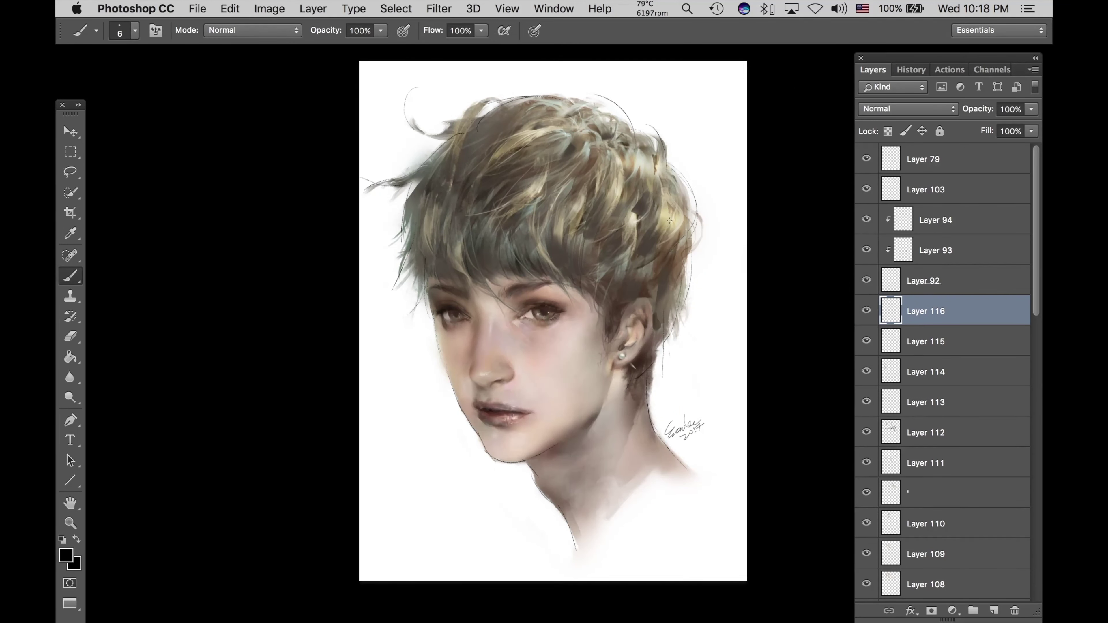
Step: Sample brown from the back of the hair and draw fine strands down from the crown, undoing the first attempts above the ear
alt+click(674, 247)
drag(665, 211, 651, 230)
key(super+z)
key(super+z)
drag(610, 124, 634, 184)
Step: Set the eraser to a 45 px soft round tip for trimming the fine strands, then return to the brush
key(e)
right_click(551, 153)
click(597, 295)
click(685, 36)
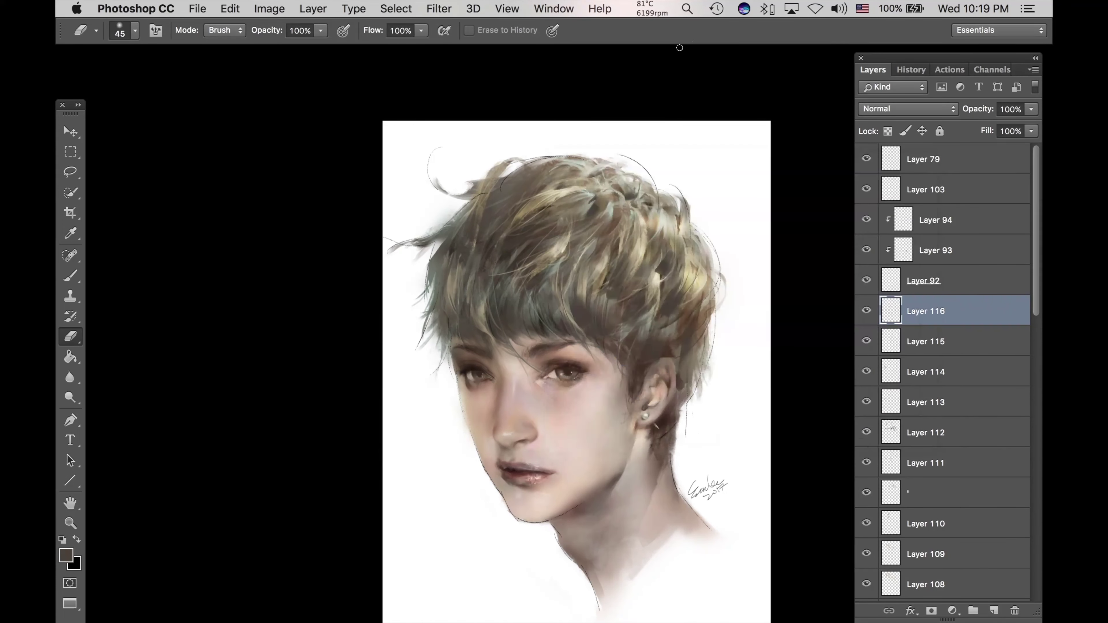
right_click(543, 164)
key(Escape)
key(])
key([)
key(b)
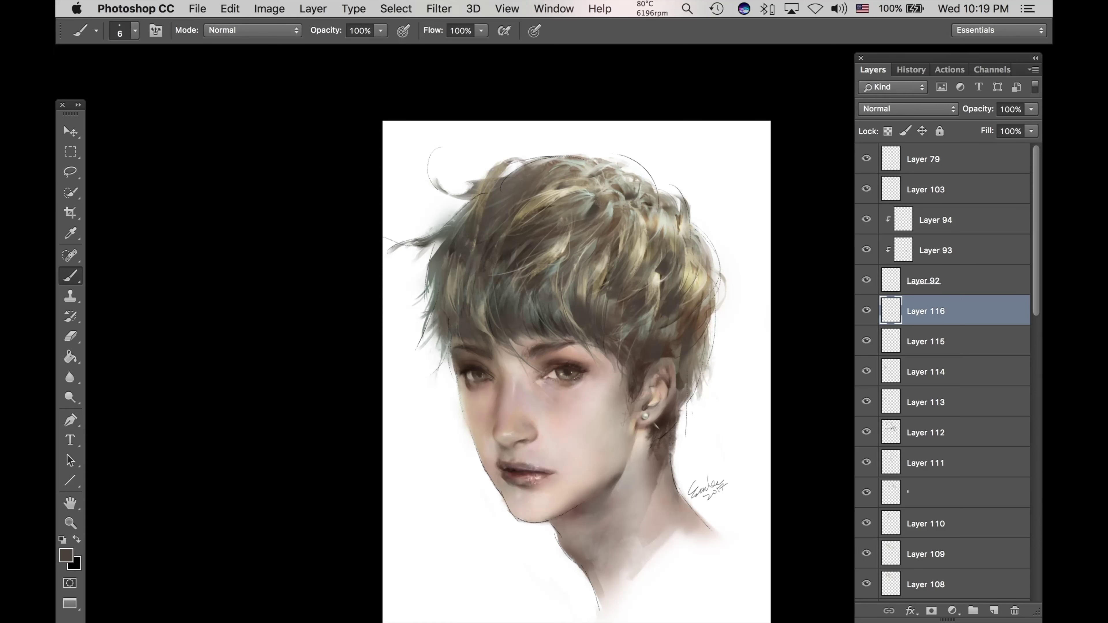
Step: Switch the brush to the textured 50 px tip and set its size to 80 px
right_click(578, 145)
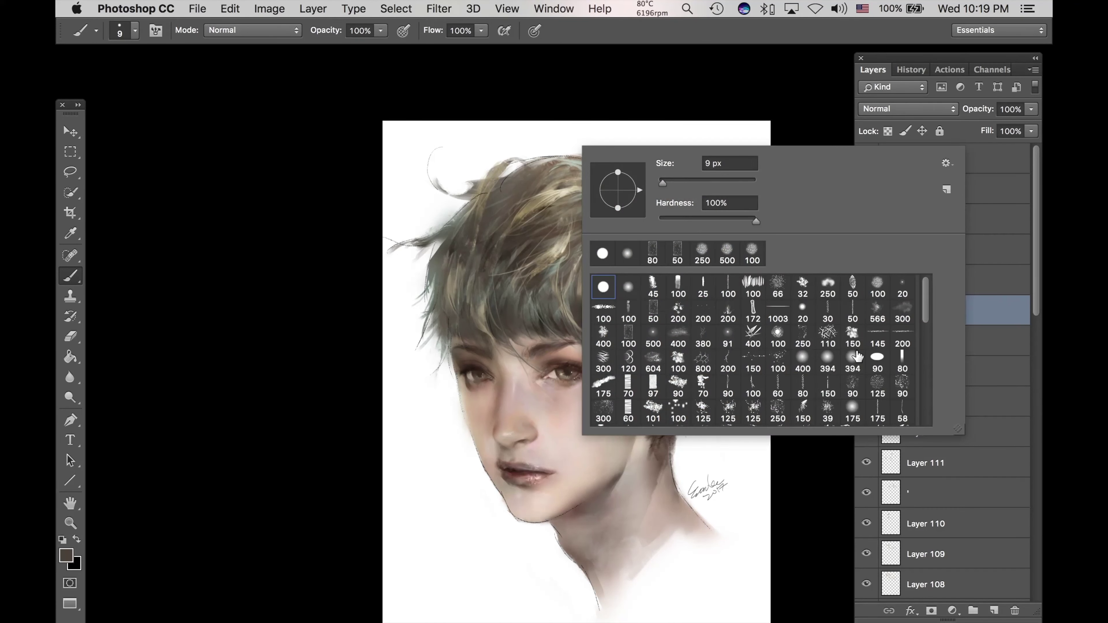
double_click(840, 275)
key(bracketleft)
key(bracketleft)
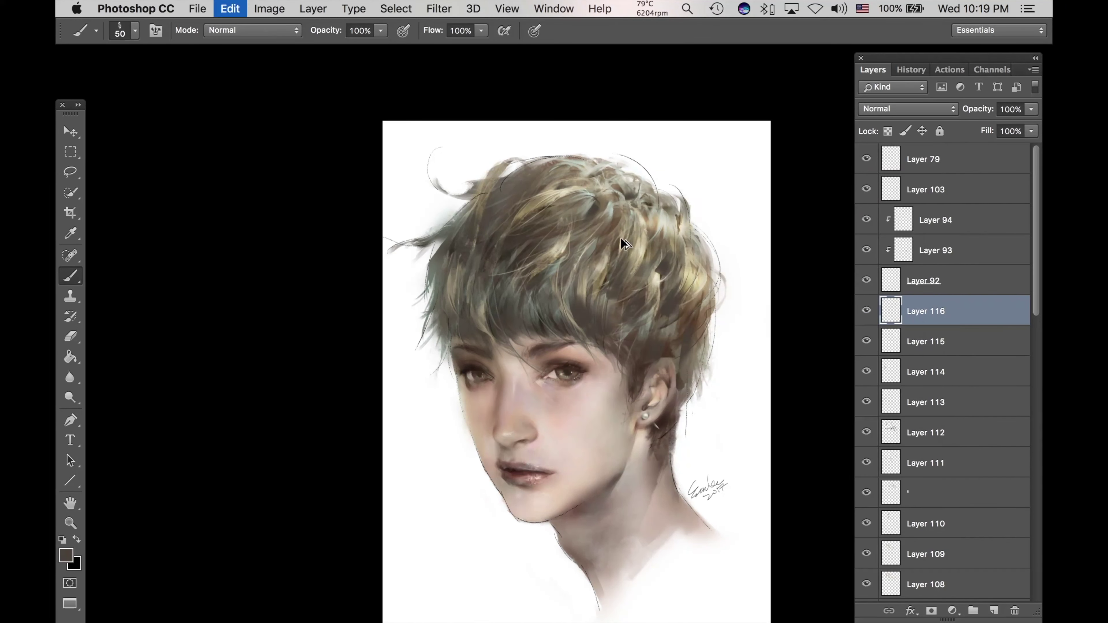
key(bracketright)
key(bracketright)
key(bracketright)
key(bracketright)
key(bracketright)
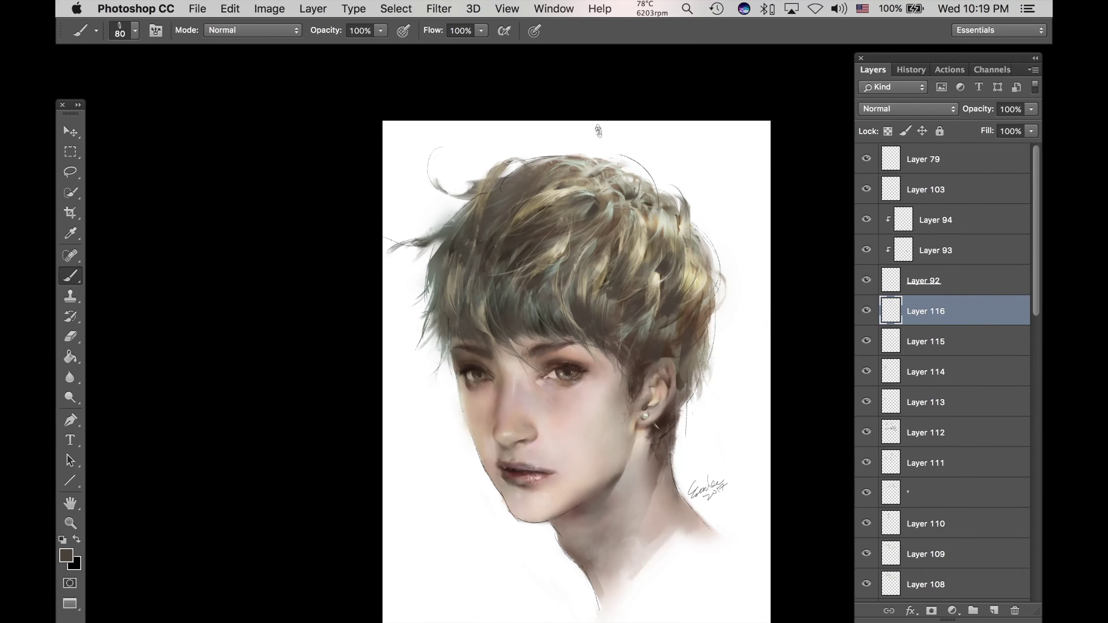
Step: Paint a fine dark brown strand at the back of the crown with the textured brush reduced to 25 px
key(z)
drag(708, 253, 734, 252)
key(b)
key(bracketleft)
key(bracketleft)
key(bracketleft)
key(bracketleft)
key(bracketleft)
key(bracketleft)
key(bracketleft)
key(bracketleft)
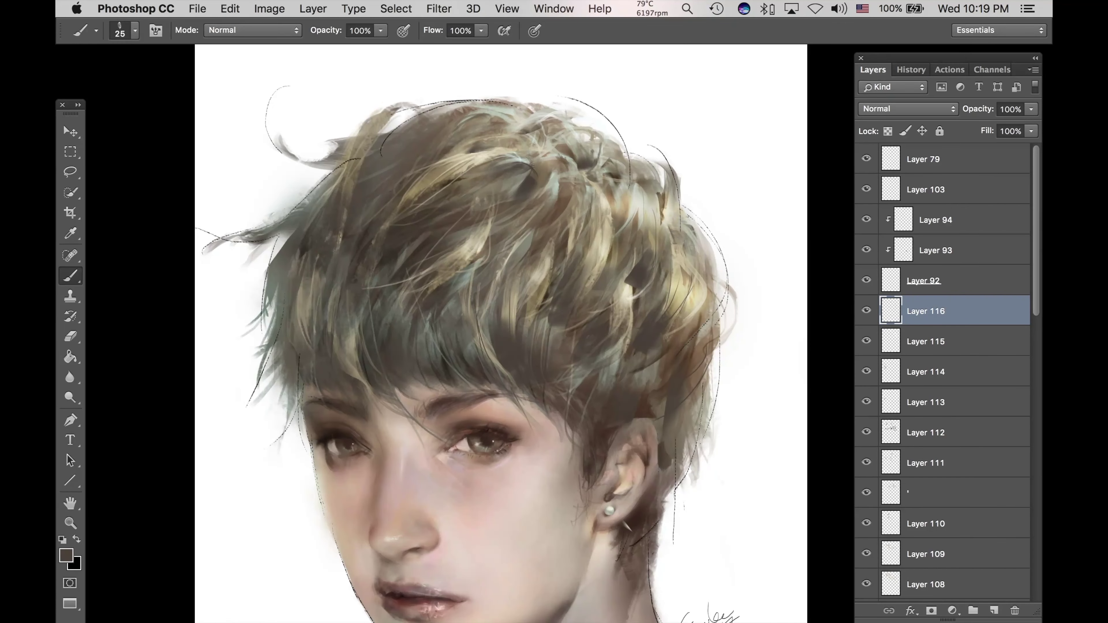
drag(660, 188, 654, 222)
key(bracketright)
key(bracketright)
key(bracketright)
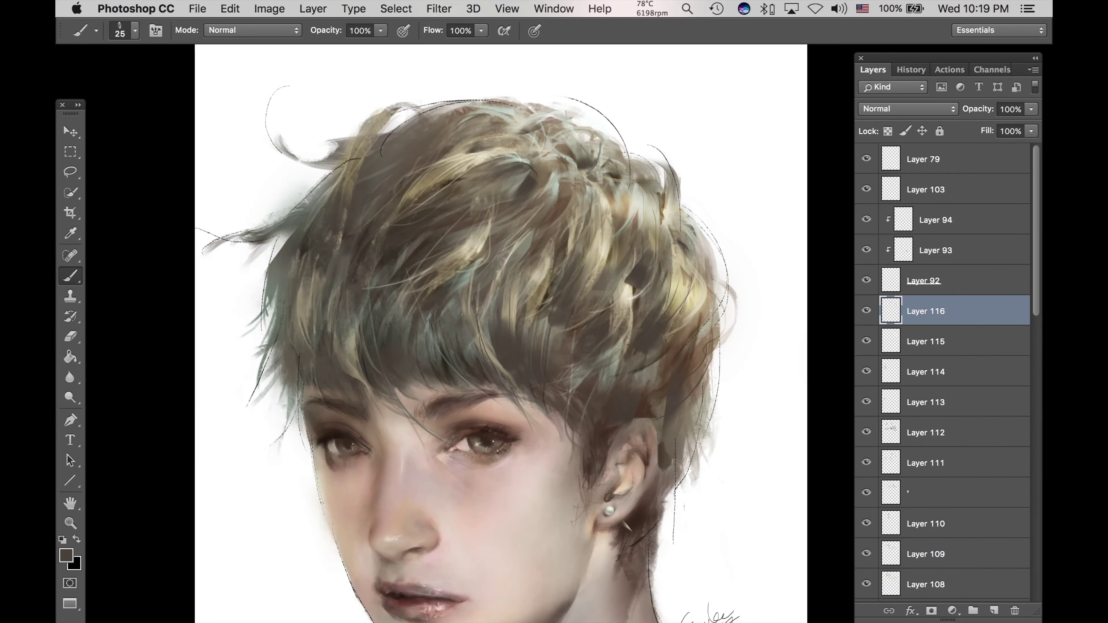